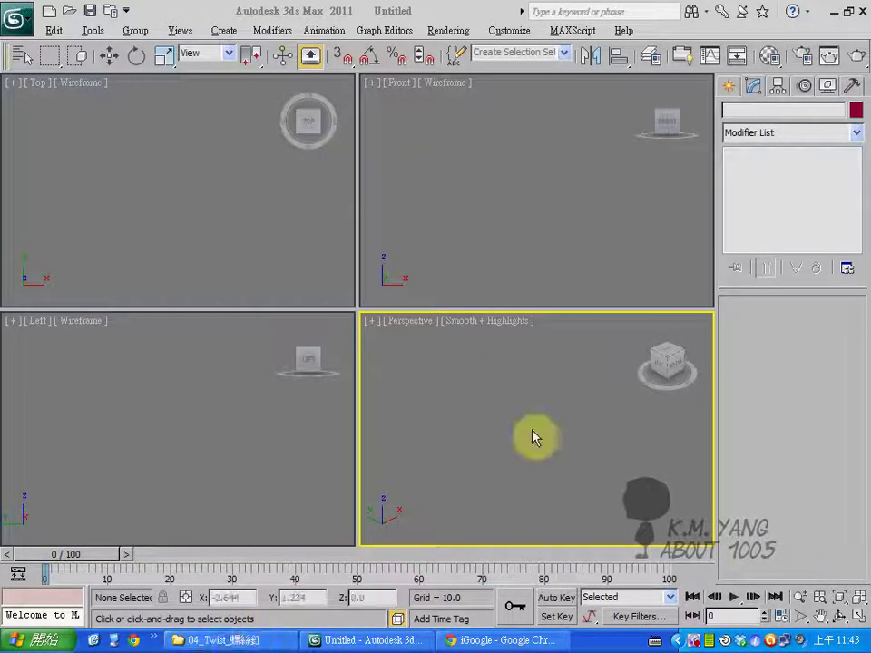
Create Sphere001 with radius 72.109 at the scene centre and fit it in all views
{"action": "left_click", "coordinate": [729, 87]}
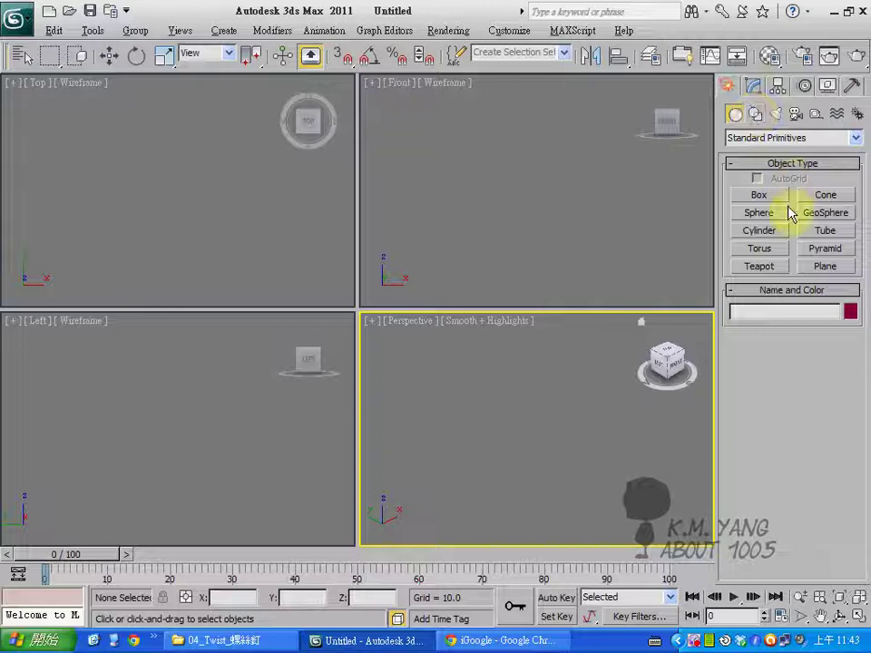
{"action": "left_click", "coordinate": [760, 214]}
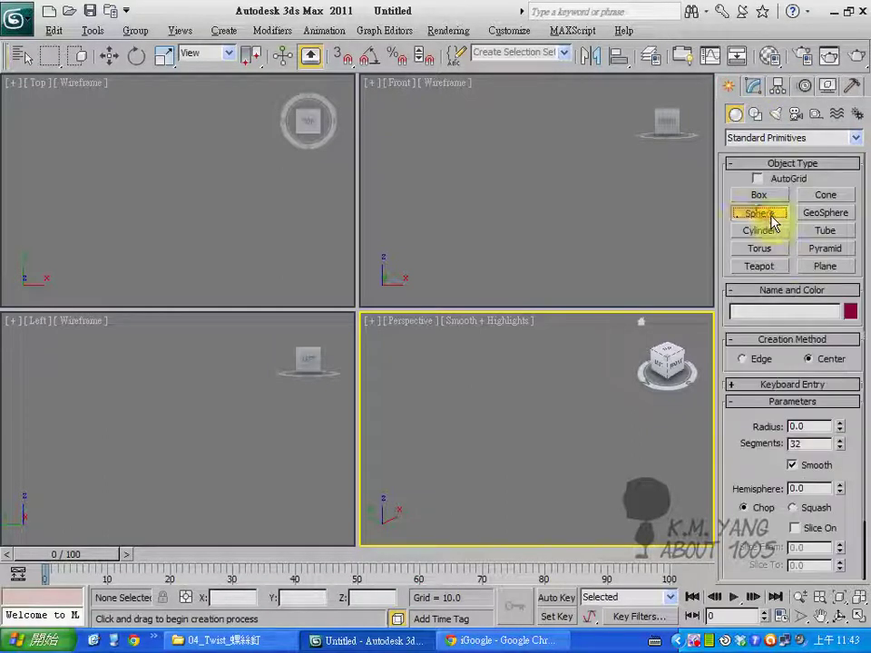
{"action": "left_click_drag", "start_coordinate": [166, 182], "coordinate": [187, 243]}
{"action": "left_click", "coordinate": [858, 596]}
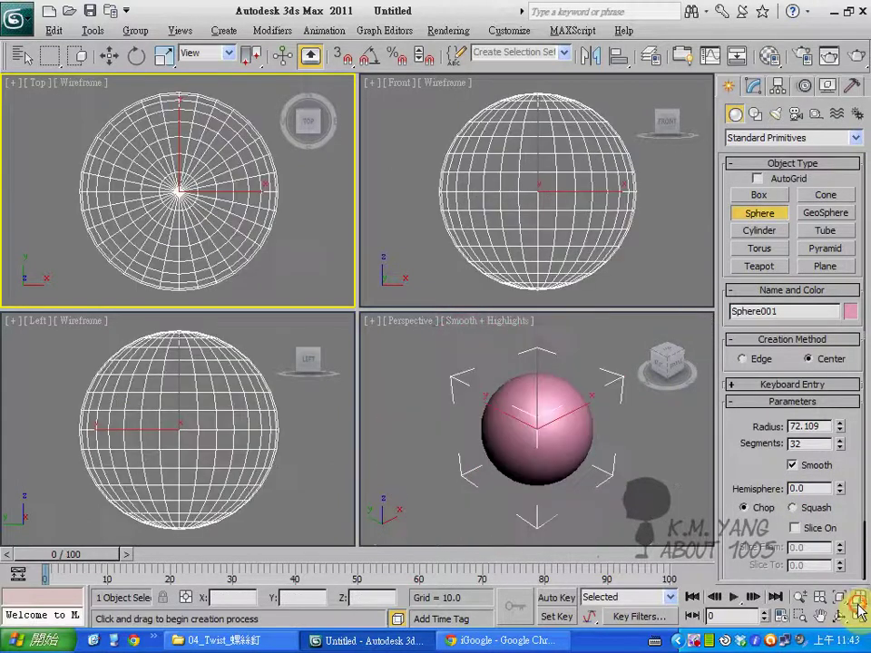
{"action": "left_click", "coordinate": [857, 615]}
{"action": "left_click", "coordinate": [754, 85]}
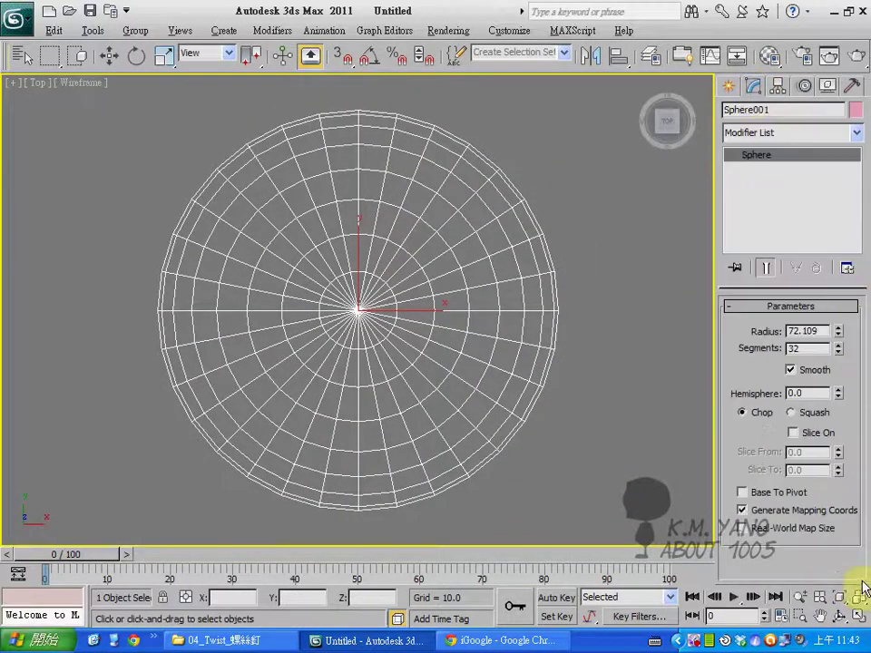
Set the sphere's radius to 70
{"action": "left_click", "coordinate": [857, 617]}
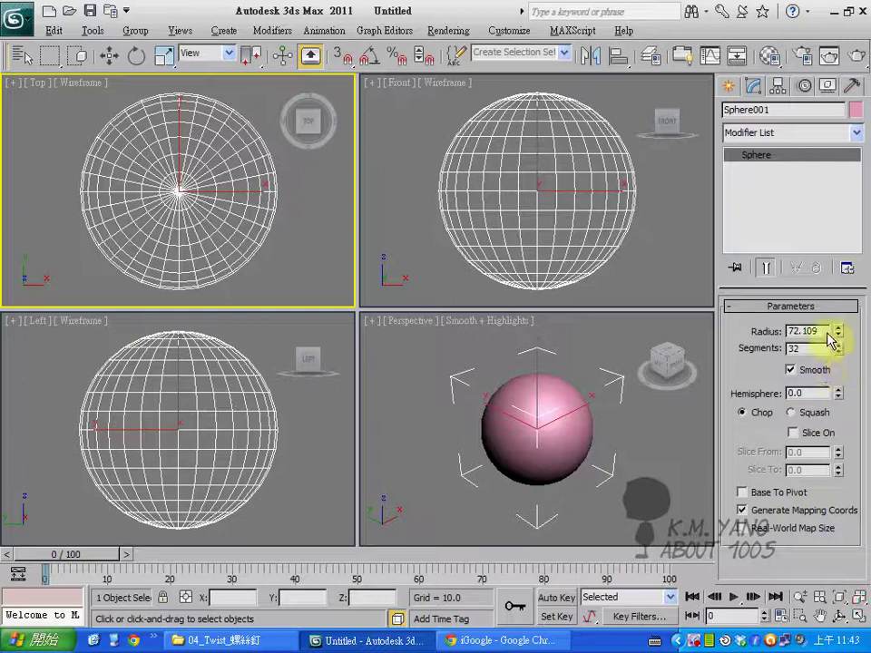
{"action": "left_click_drag", "start_coordinate": [826, 333], "coordinate": [688, 324]}
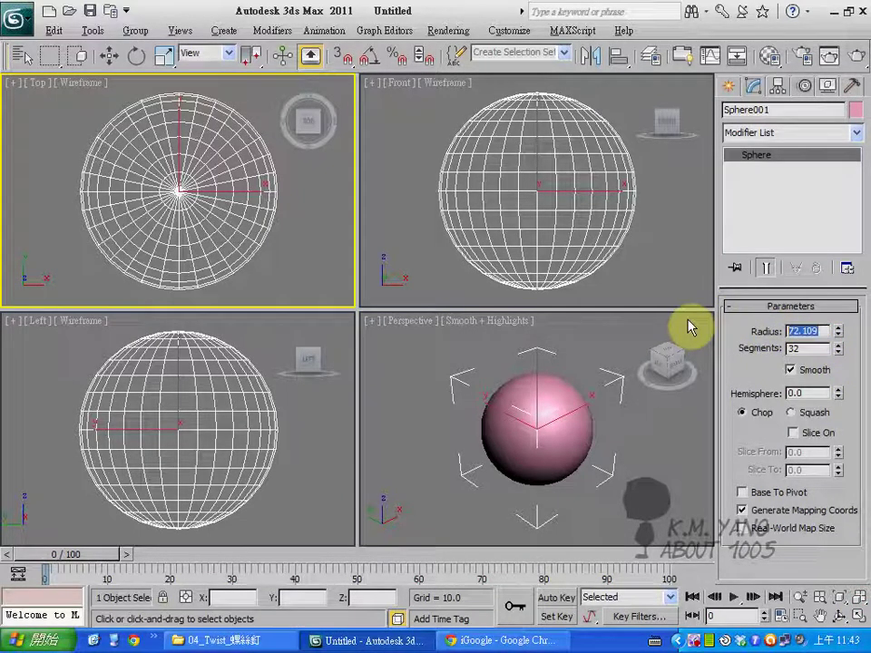
{"action": "type", "text": "70"}
{"action": "key", "text": "Return"}
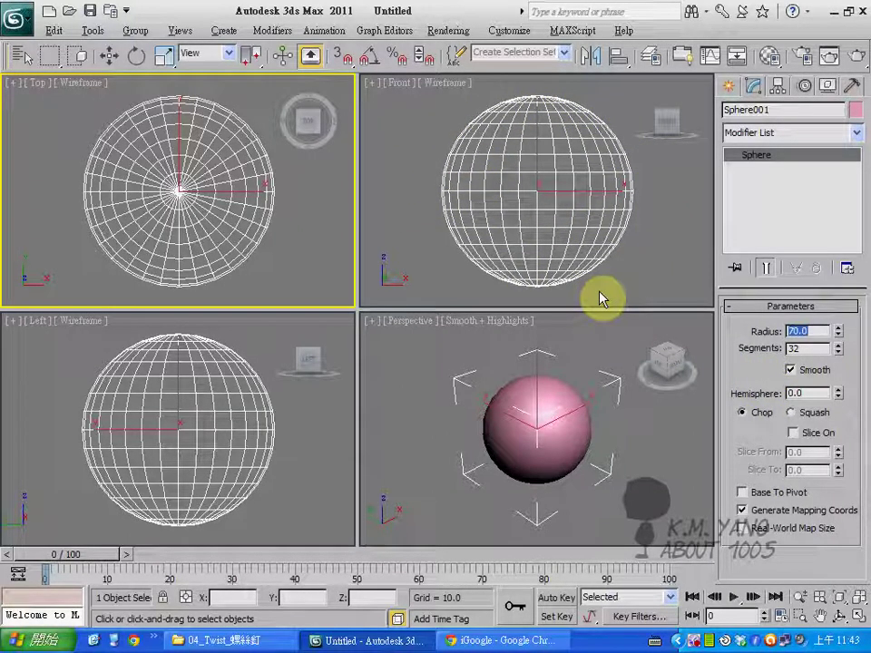
Turn on Slice with Slice From 0 and Slice To 180 to leave a half sphere
{"action": "left_click", "coordinate": [792, 434]}
{"action": "left_click_drag", "start_coordinate": [839, 453], "coordinate": [857, 339]}
{"action": "double_click", "coordinate": [810, 452]}
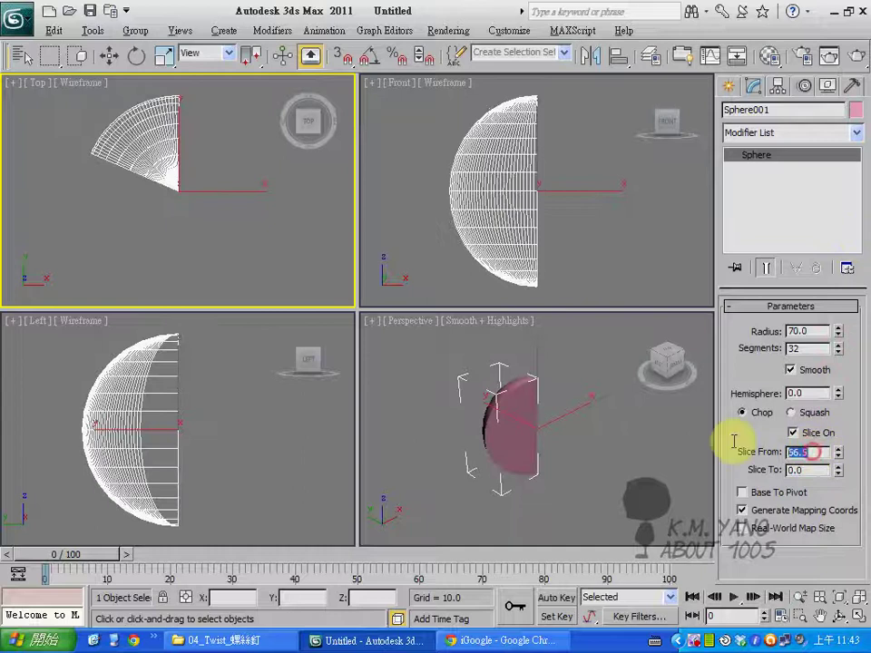
{"action": "type", "text": "0"}
{"action": "key", "text": "Return"}
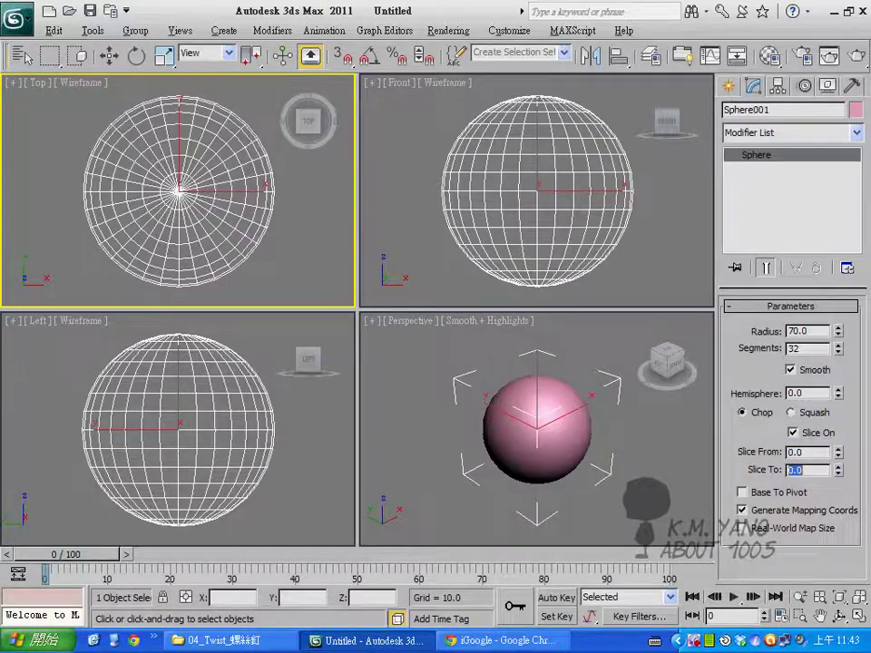
{"action": "type", "text": "180"}
{"action": "key", "text": "Return"}
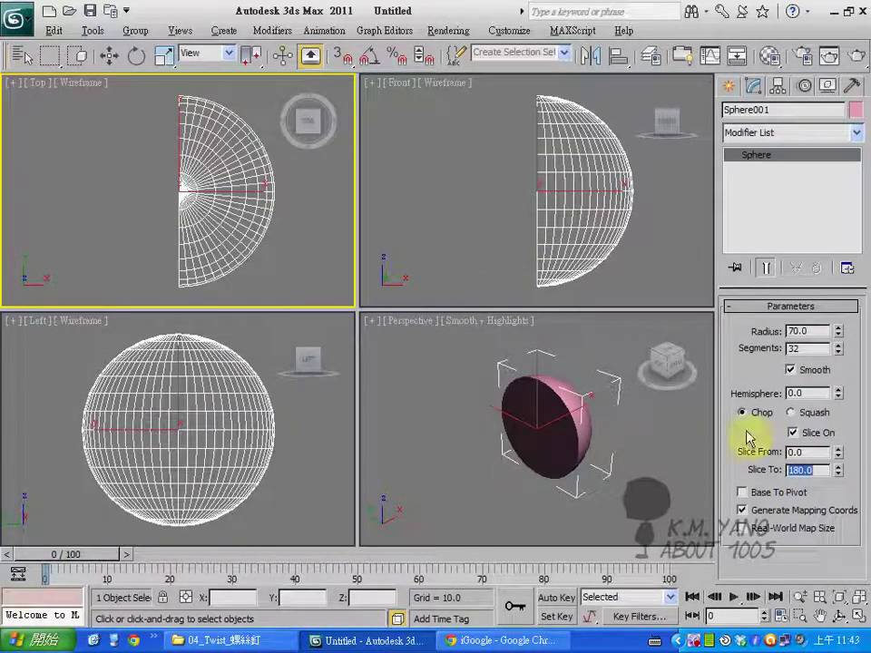
Rotate the half sphere -90° about Y with angle snap so it stands as a flat-bottomed dome
{"action": "left_click", "coordinate": [364, 60]}
{"action": "left_click", "coordinate": [136, 57]}
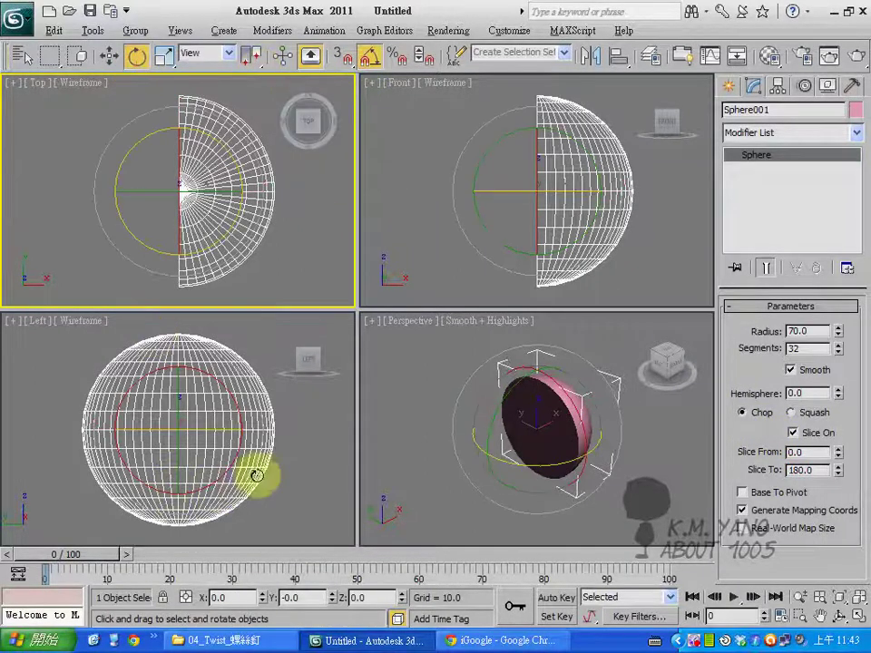
{"action": "left_click", "coordinate": [569, 208]}
{"action": "left_click_drag", "start_coordinate": [449, 189], "coordinate": [458, 265]}
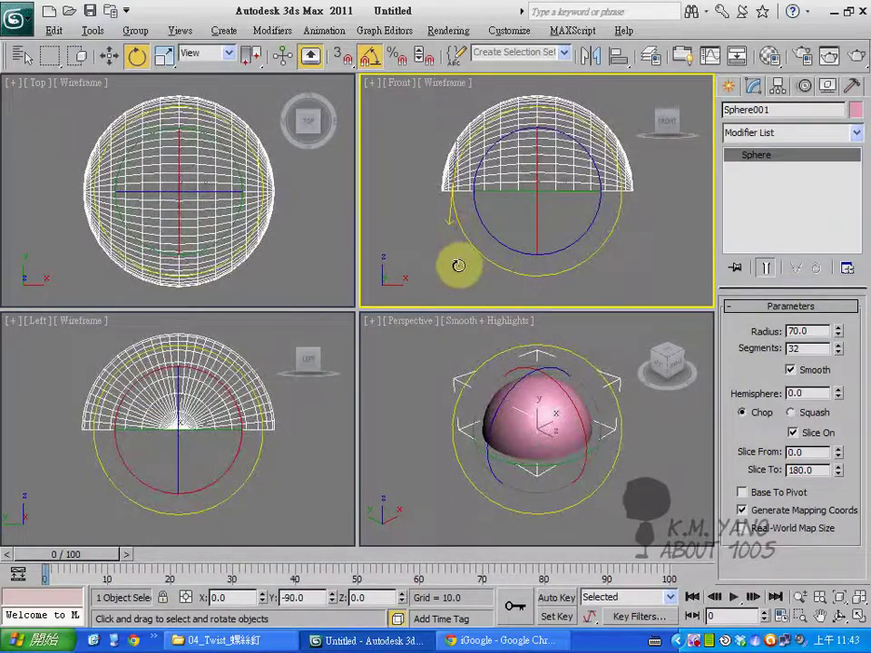
{"action": "left_click", "coordinate": [859, 597]}
{"action": "key", "text": "alt+w"}
{"action": "left_click", "coordinate": [860, 597]}
{"action": "left_click", "coordinate": [709, 447]}
{"action": "left_click", "coordinate": [586, 433]}
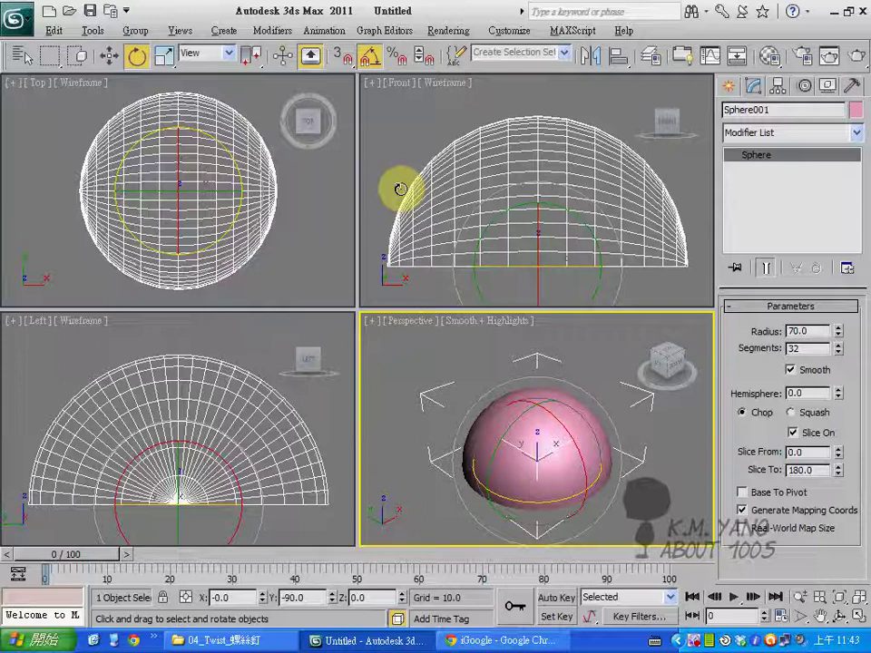
Draw a box slab across the dome in the Top viewport
{"action": "left_click", "coordinate": [730, 85]}
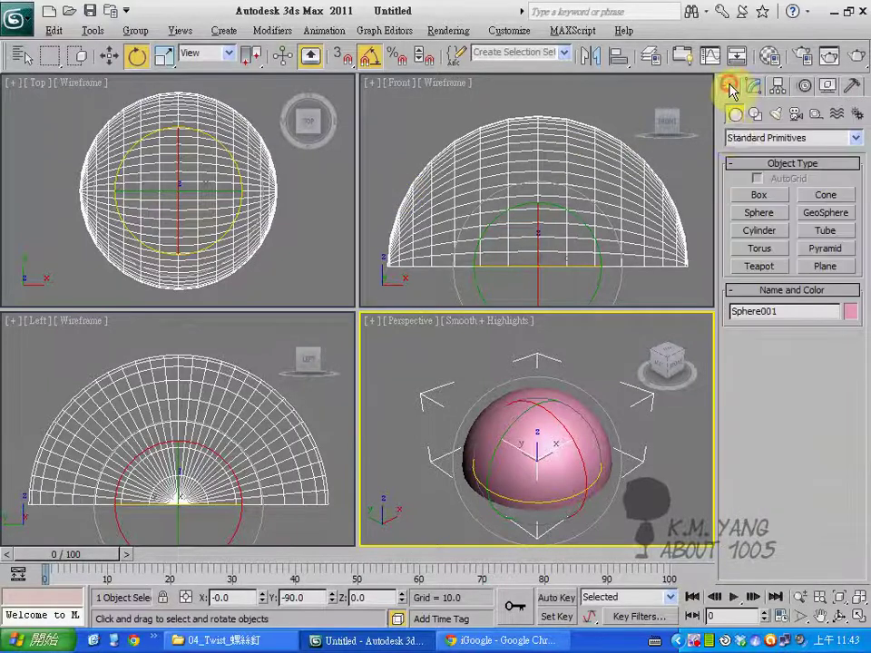
{"action": "left_click", "coordinate": [758, 196]}
{"action": "left_click_drag", "start_coordinate": [52, 166], "coordinate": [294, 202]}
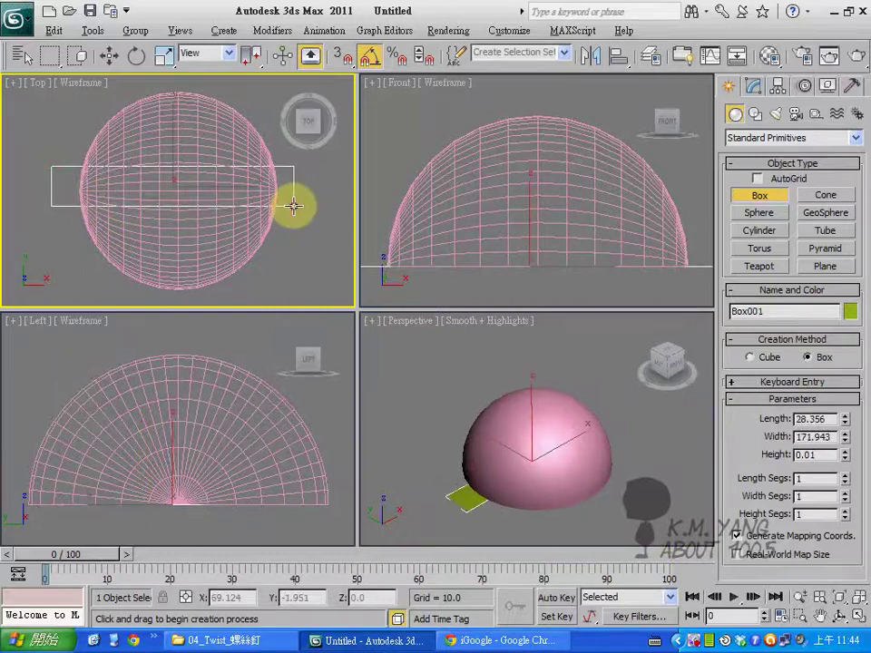
{"action": "left_click", "coordinate": [302, 94]}
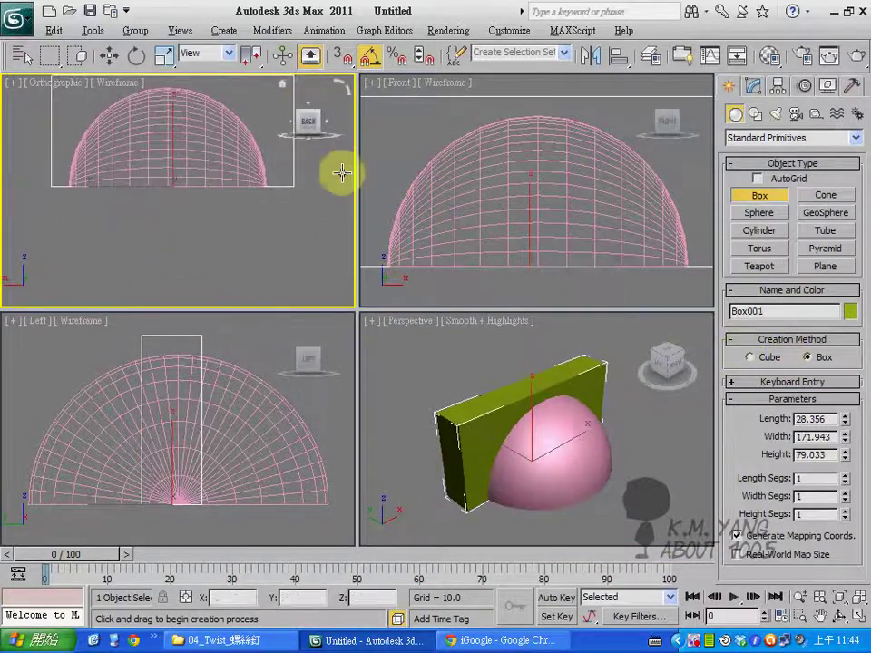
Restore the Top view, fit all views, and select Box001, sized about 21.55 × 189.137 × 79.033
{"action": "key", "text": "e"}
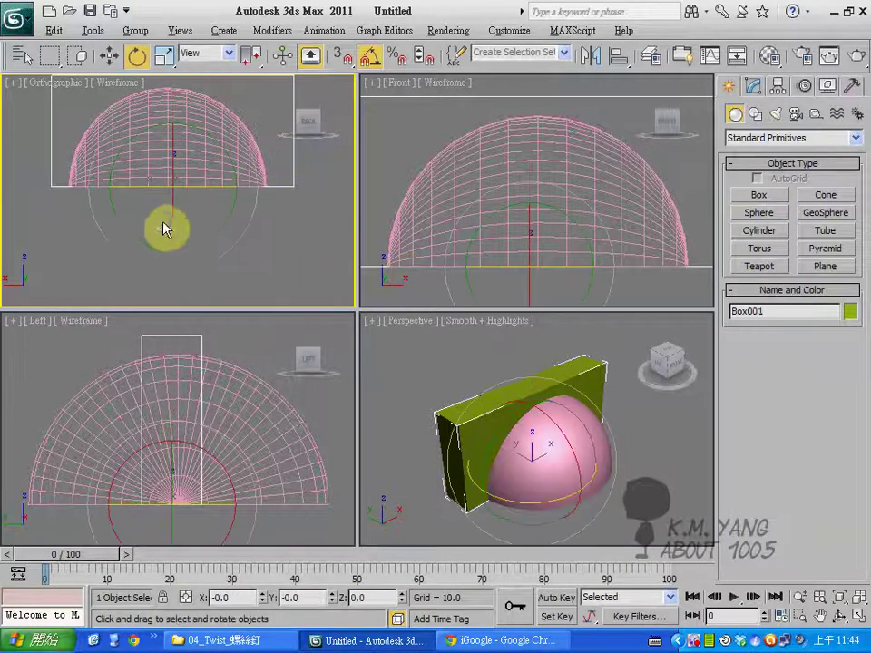
{"action": "left_click", "coordinate": [64, 265]}
{"action": "key", "text": "t"}
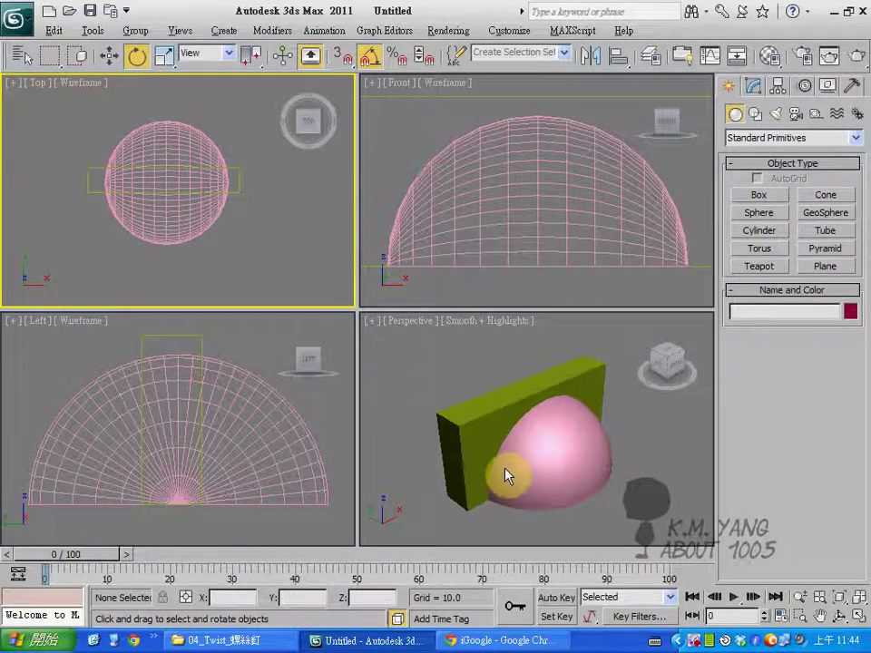
{"action": "left_click", "coordinate": [857, 617]}
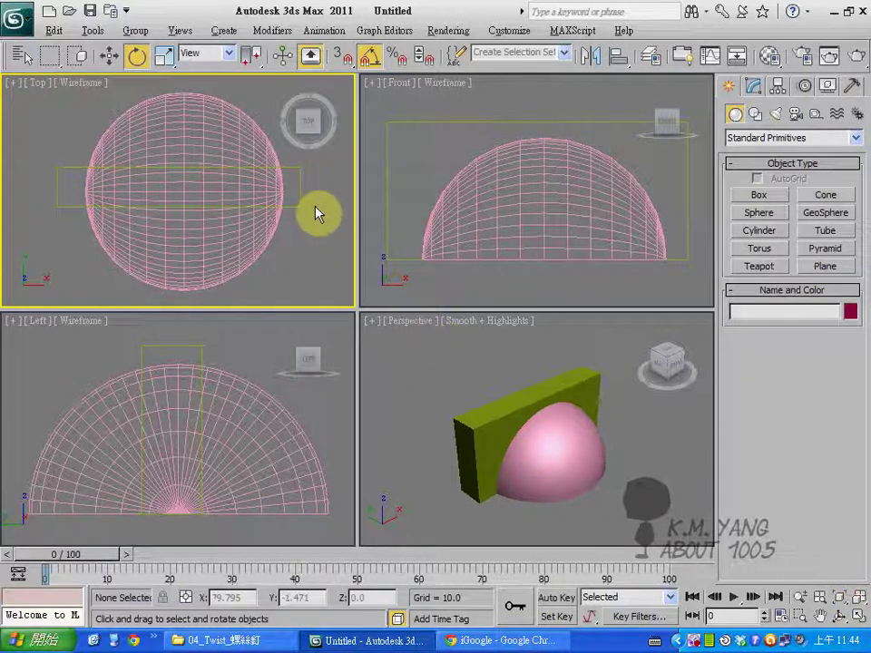
{"action": "left_click", "coordinate": [385, 189]}
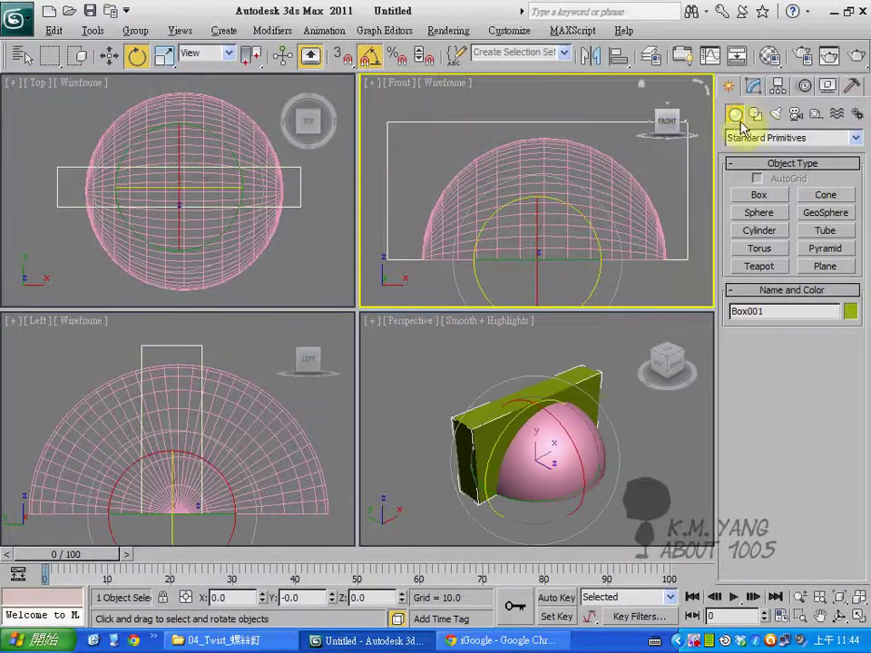
{"action": "left_click", "coordinate": [752, 86]}
{"action": "mouse_move", "coordinate": [842, 349]}
{"action": "left_mouse_down"}
{"action": "mouse_move", "coordinate": [843, 332]}
{"action": "mouse_move", "coordinate": [845, 345]}
{"action": "left_mouse_up"}
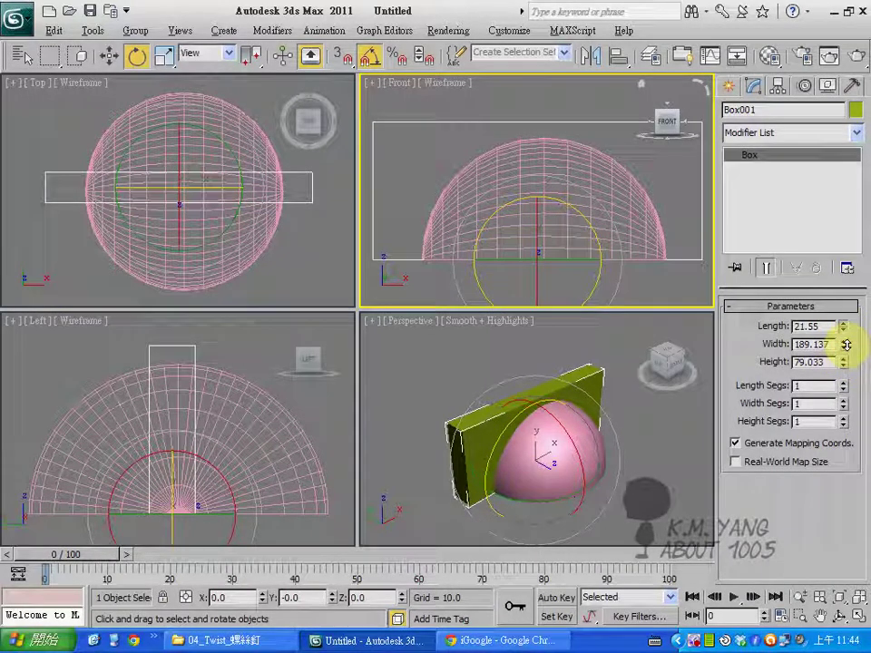
Set Box001 to length 20, width 190 and height 80
{"action": "double_click", "coordinate": [824, 326]}
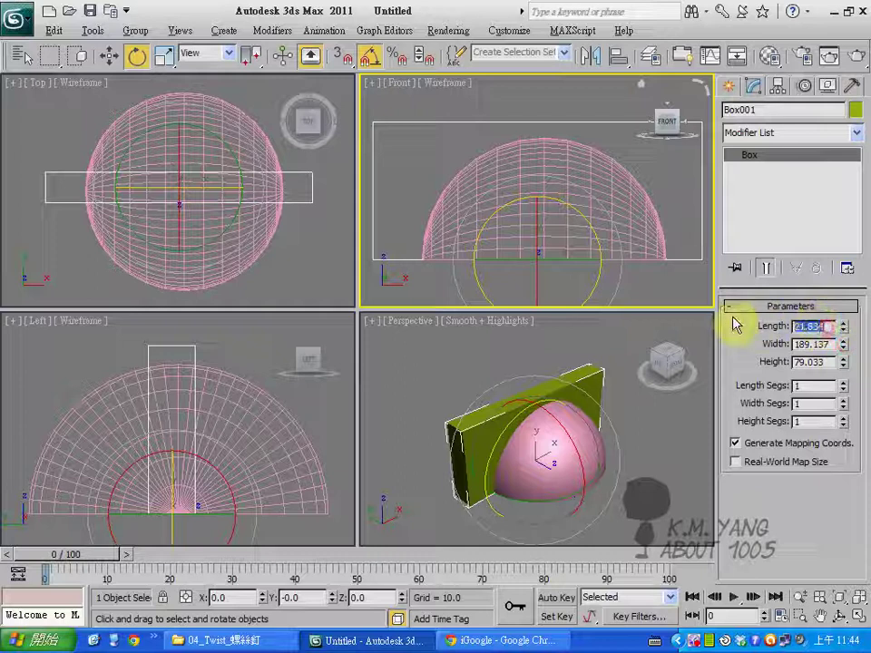
{"action": "type", "text": "20"}
{"action": "key", "text": "Return"}
{"action": "type", "text": "1"}
{"action": "key", "text": "Return"}
{"action": "type", "text": "80"}
{"action": "key", "text": "Return"}
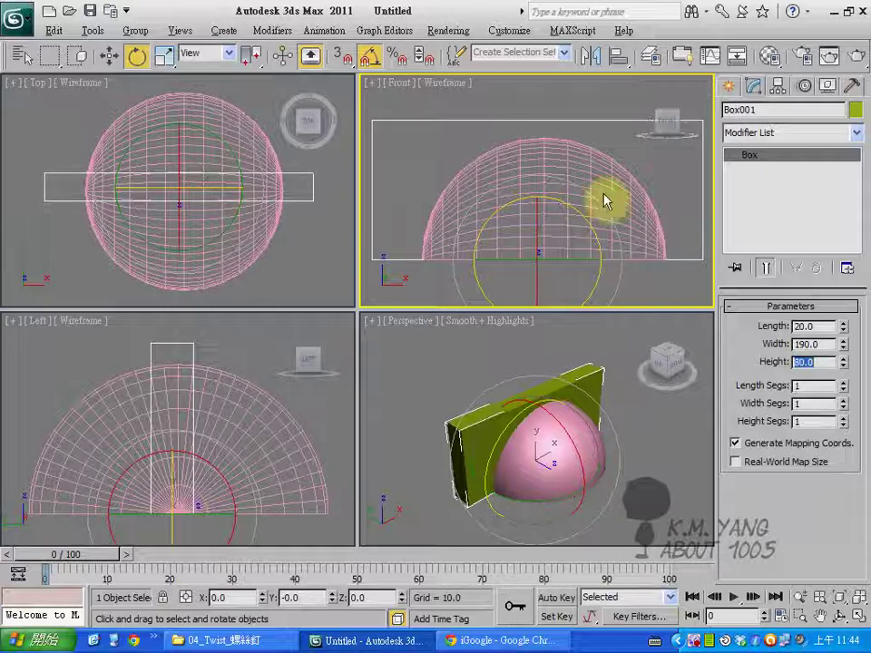
{"action": "left_click", "coordinate": [618, 57]}
Centre the box on the sphere and lift it so it straddles the dome's top
{"action": "left_click", "coordinate": [262, 228]}
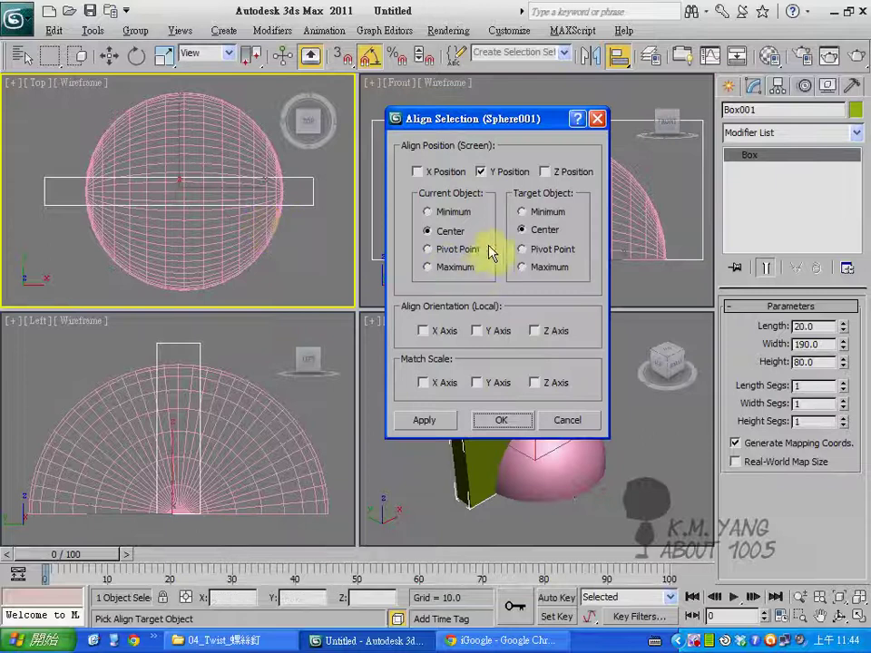
{"action": "left_click", "coordinate": [419, 173]}
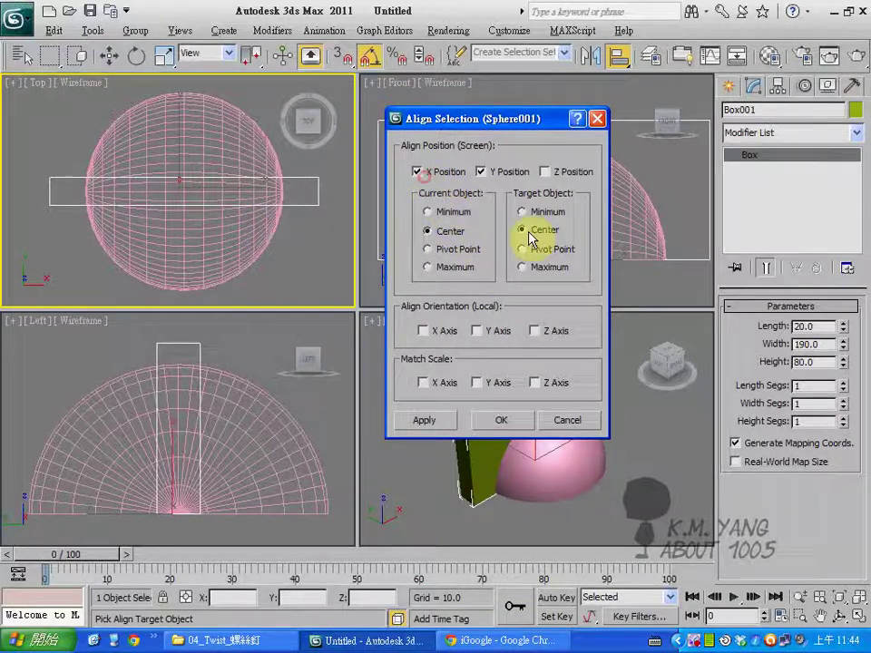
{"action": "left_click", "coordinate": [494, 421]}
{"action": "left_click", "coordinate": [573, 244]}
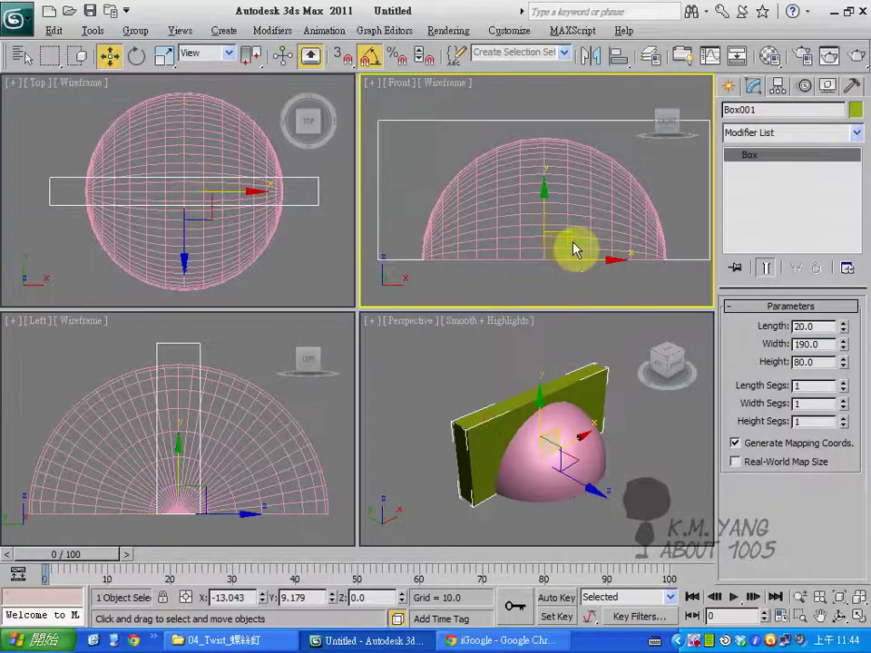
{"action": "left_click_drag", "start_coordinate": [540, 190], "coordinate": [553, 158]}
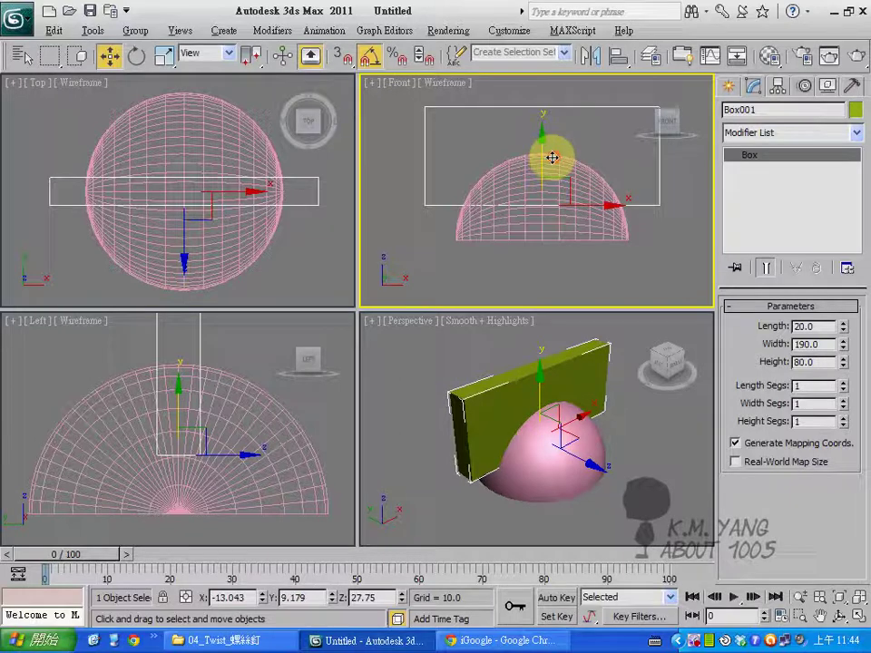
{"action": "left_click", "coordinate": [338, 268]}
{"action": "scroll", "coordinate": [272, 214], "scroll_direction": "down", "scroll_amount": 4}
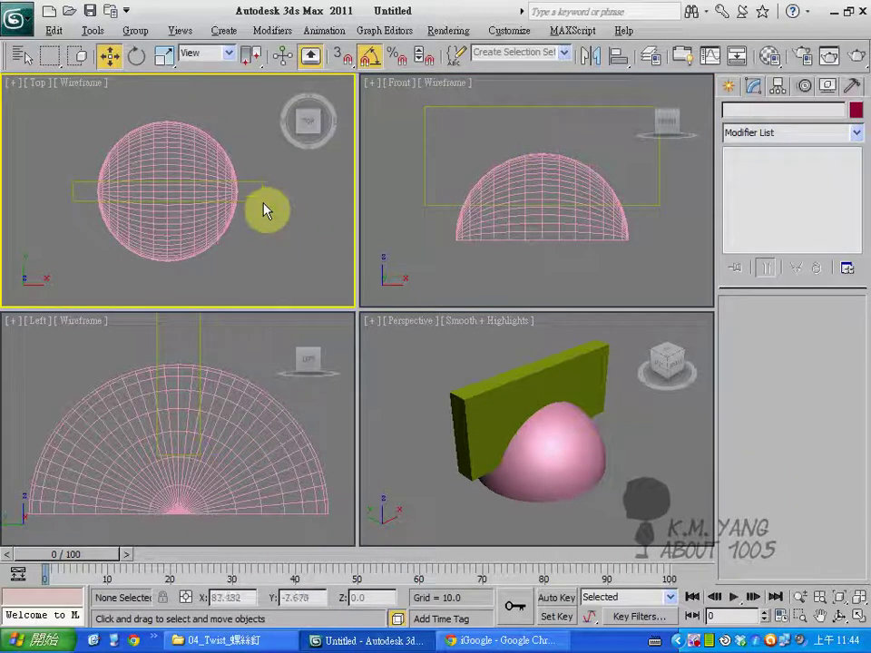
Give the box a pale yellow object colour
{"action": "left_click", "coordinate": [253, 192]}
{"action": "left_click", "coordinate": [856, 110]}
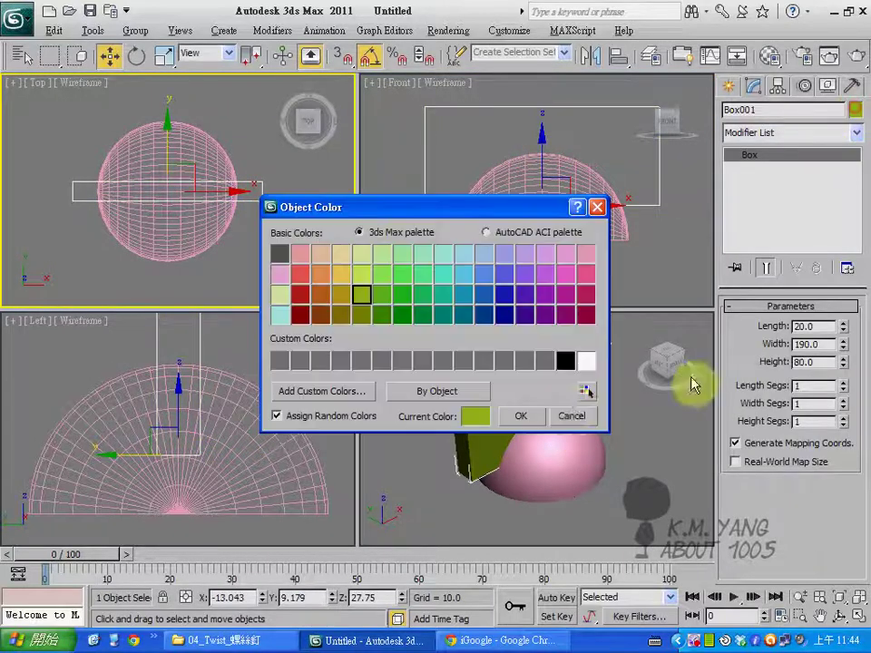
{"action": "left_click", "coordinate": [279, 294]}
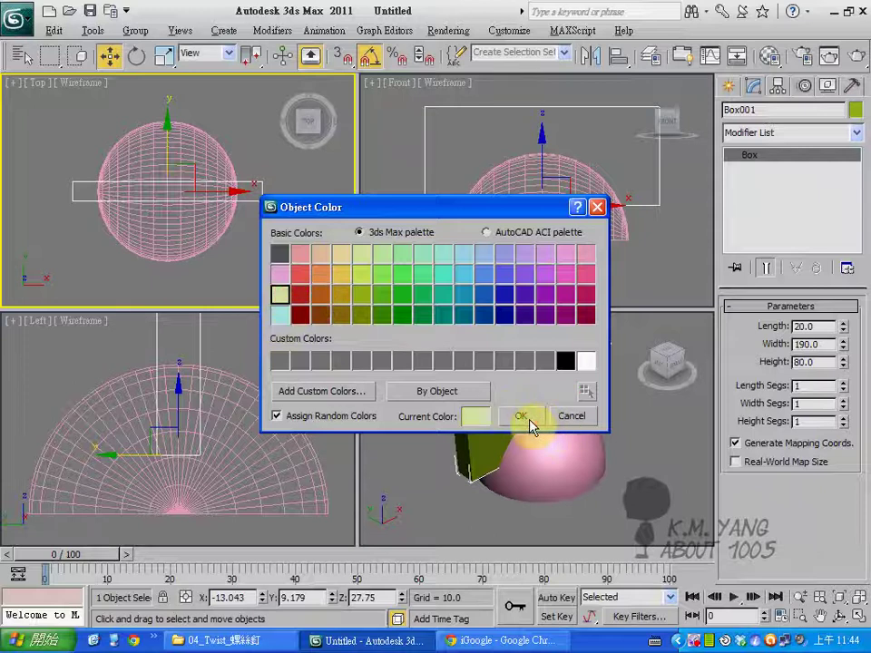
{"action": "left_click", "coordinate": [521, 416]}
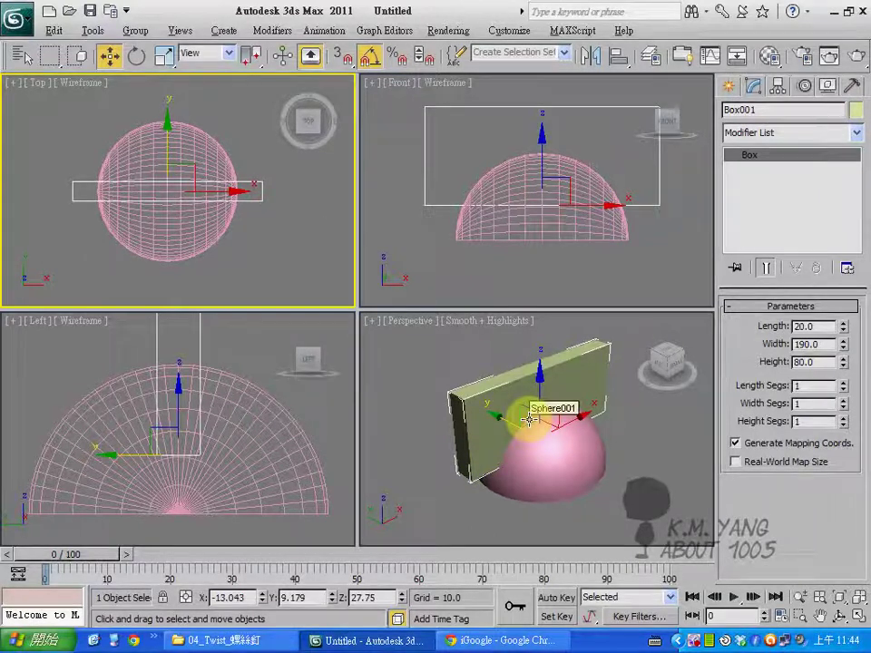
Make an independent copy of the box rotated 90° to form a cross over the dome
{"action": "left_click", "coordinate": [138, 58]}
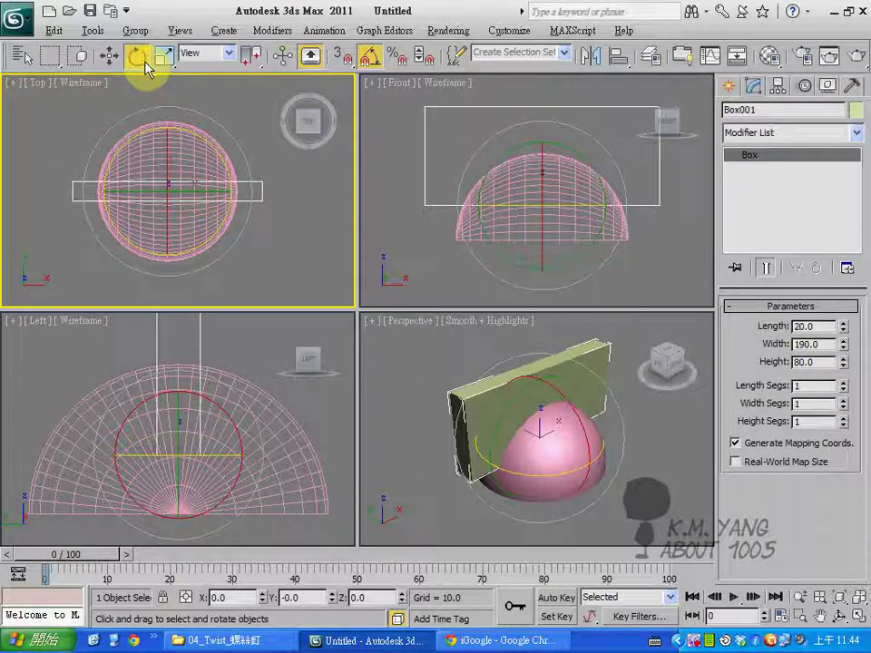
{"action": "mouse_move", "coordinate": [244, 157]}
{"action": "left_mouse_down", "text": "shift"}
{"action": "mouse_move", "coordinate": [243, 245]}
{"action": "mouse_move", "coordinate": [253, 246]}
{"action": "left_mouse_up", "text": "shift"}
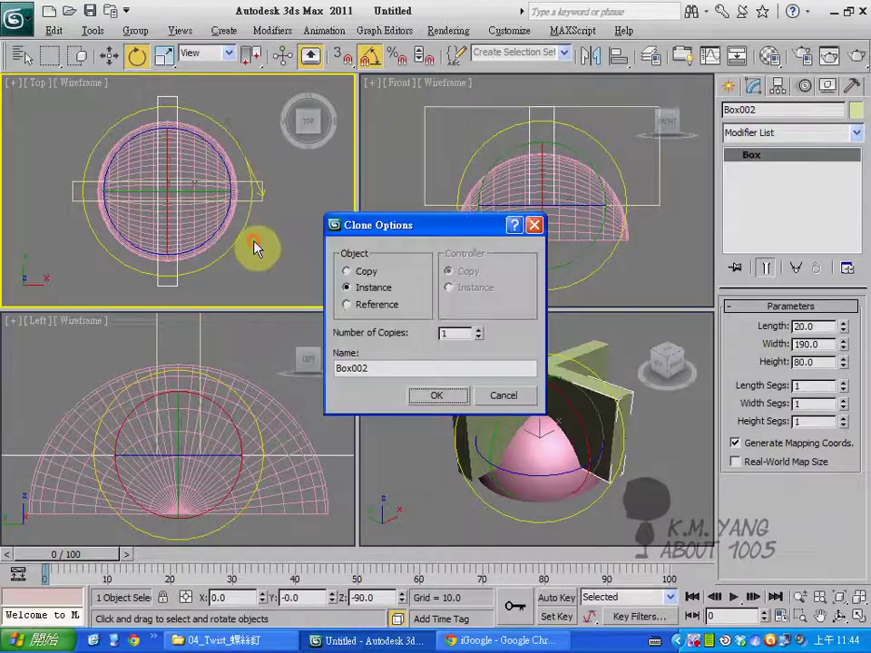
{"action": "left_click", "coordinate": [361, 271]}
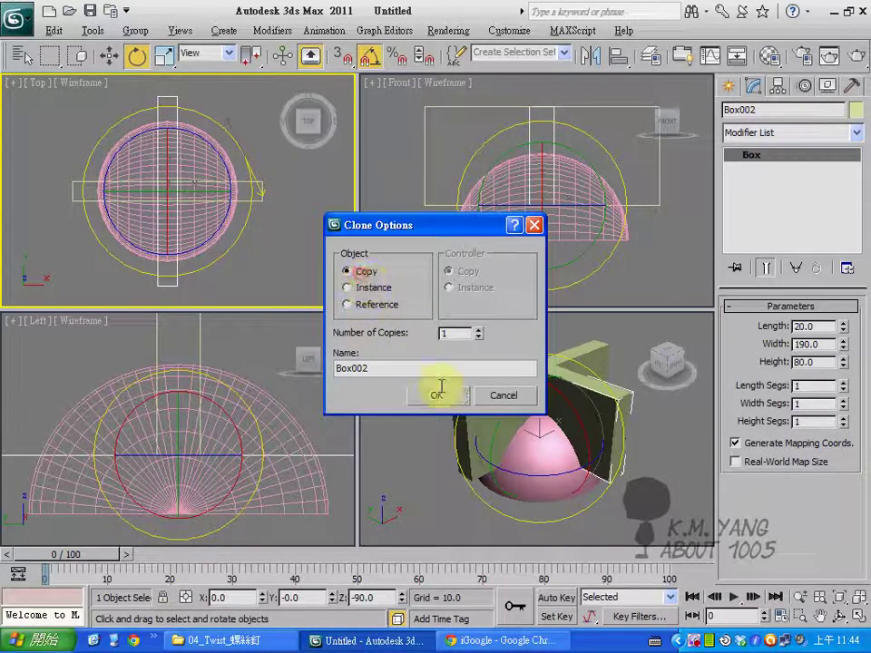
{"action": "left_click", "coordinate": [437, 396]}
{"action": "right_click", "coordinate": [689, 508]}
{"action": "left_click", "coordinate": [689, 508]}
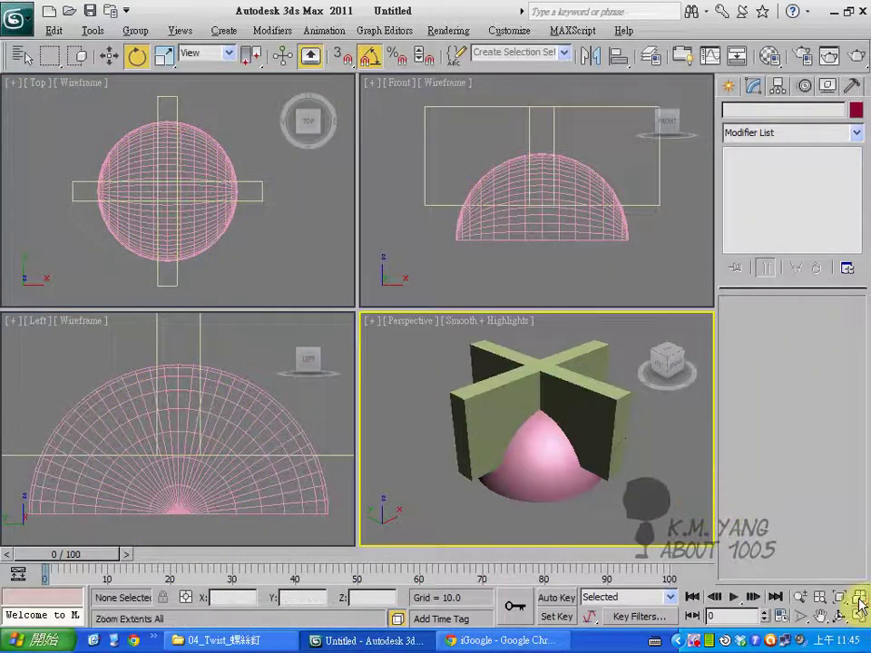
{"action": "left_click", "coordinate": [860, 606]}
{"action": "left_click", "coordinate": [839, 617]}
{"action": "left_click_drag", "start_coordinate": [577, 460], "coordinate": [594, 456]}
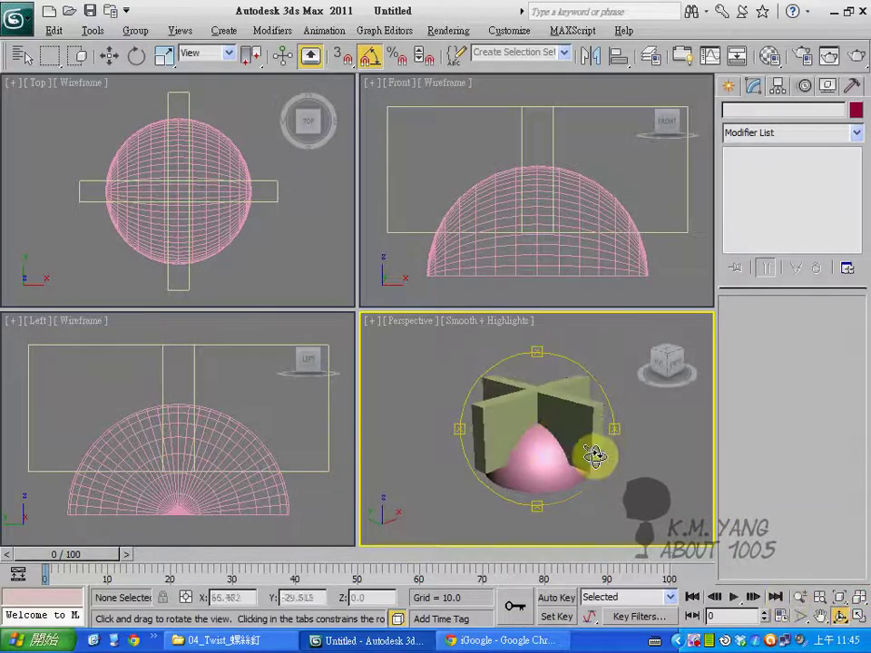
Subtract both boxes from the dome with a ProBoolean operation
{"action": "right_click", "coordinate": [594, 455]}
{"action": "left_click", "coordinate": [573, 483]}
{"action": "left_click", "coordinate": [726, 86]}
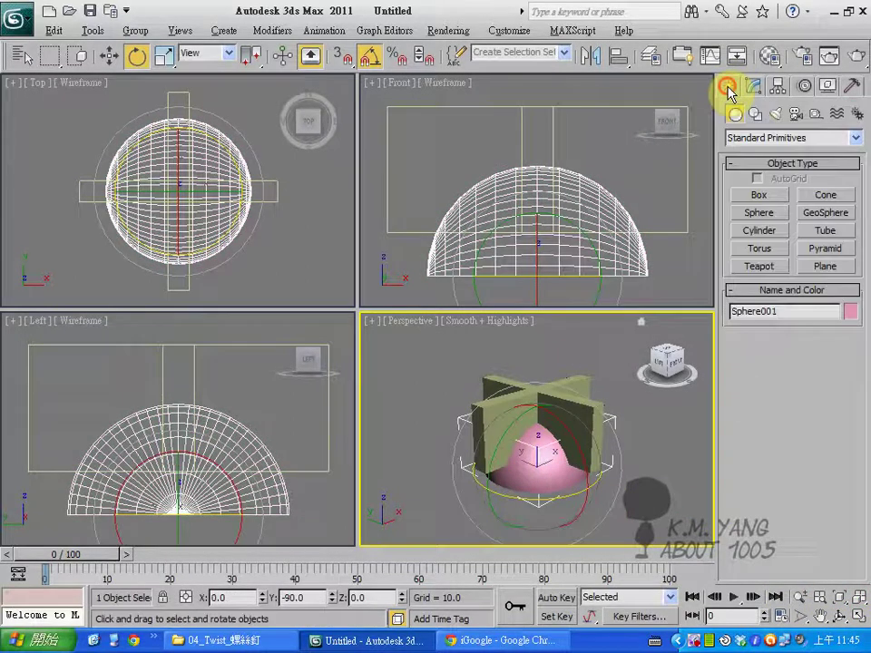
{"action": "left_click", "coordinate": [743, 138]}
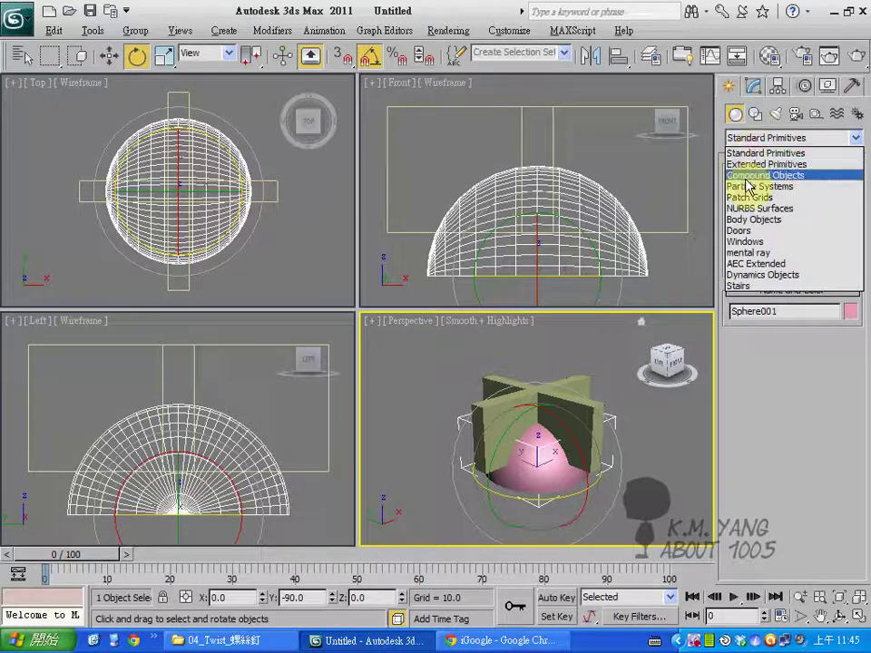
{"action": "left_click", "coordinate": [761, 175]}
{"action": "left_click", "coordinate": [760, 284]}
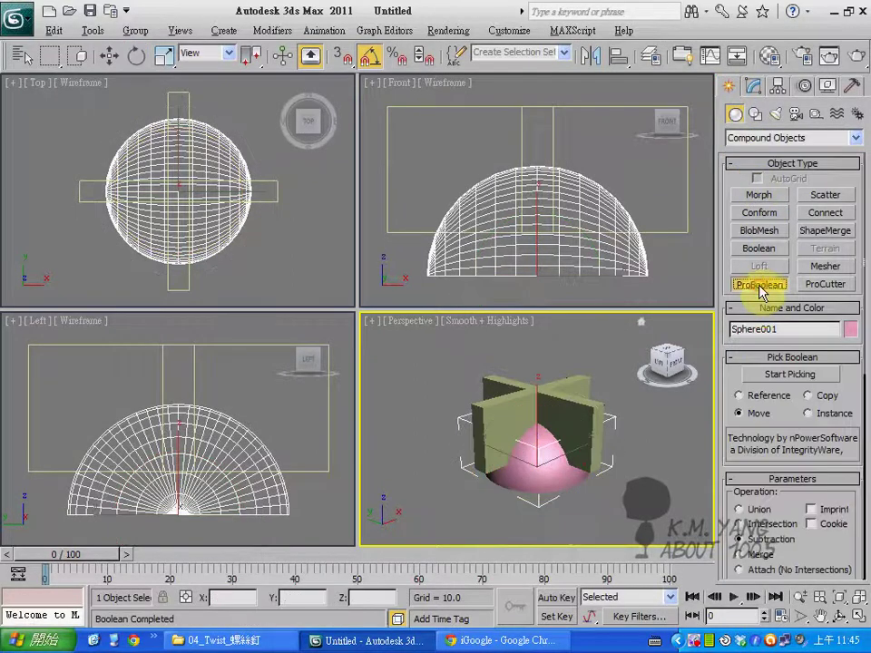
{"action": "left_click", "coordinate": [777, 375]}
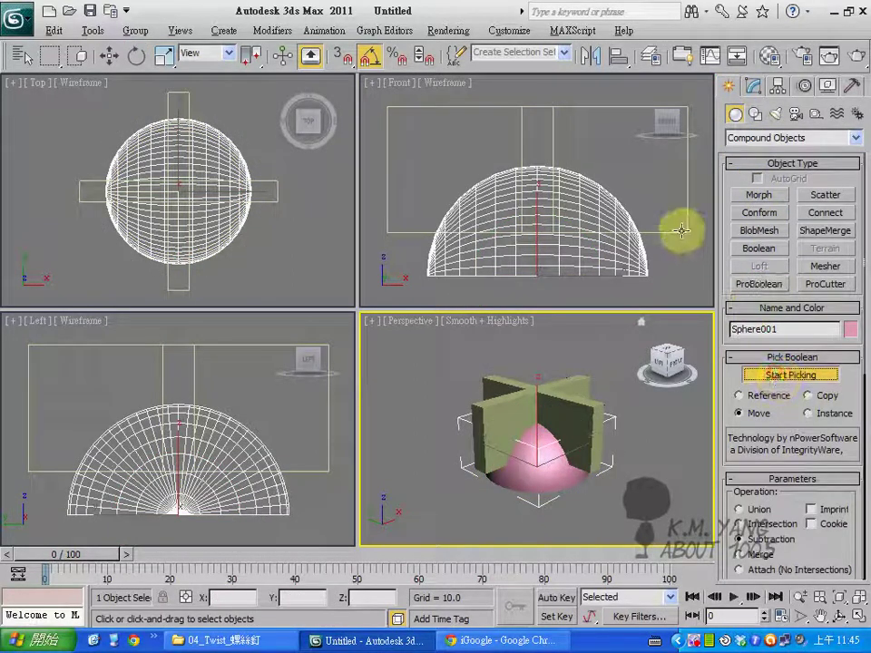
{"action": "left_click", "coordinate": [681, 230]}
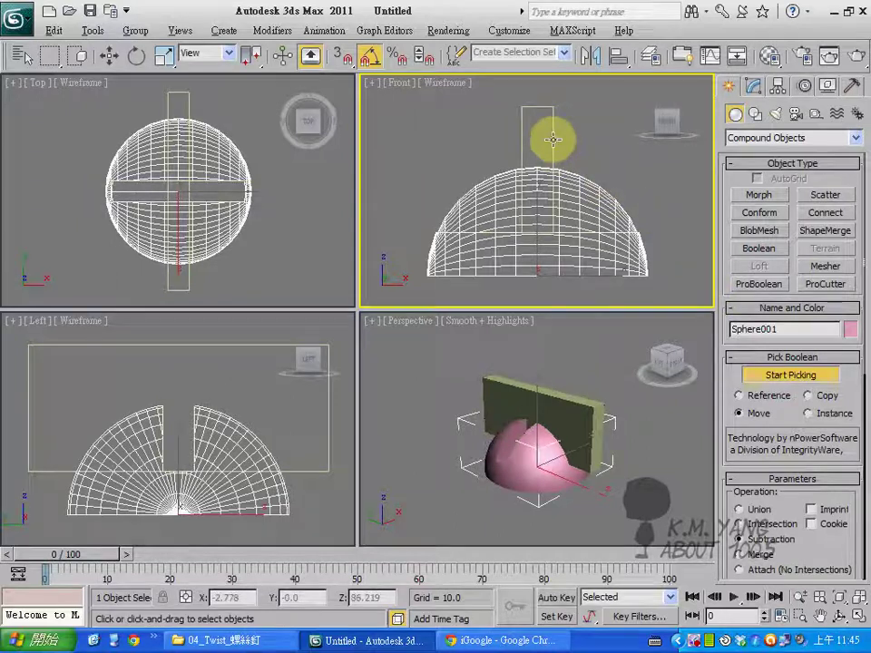
{"action": "left_click", "coordinate": [753, 375]}
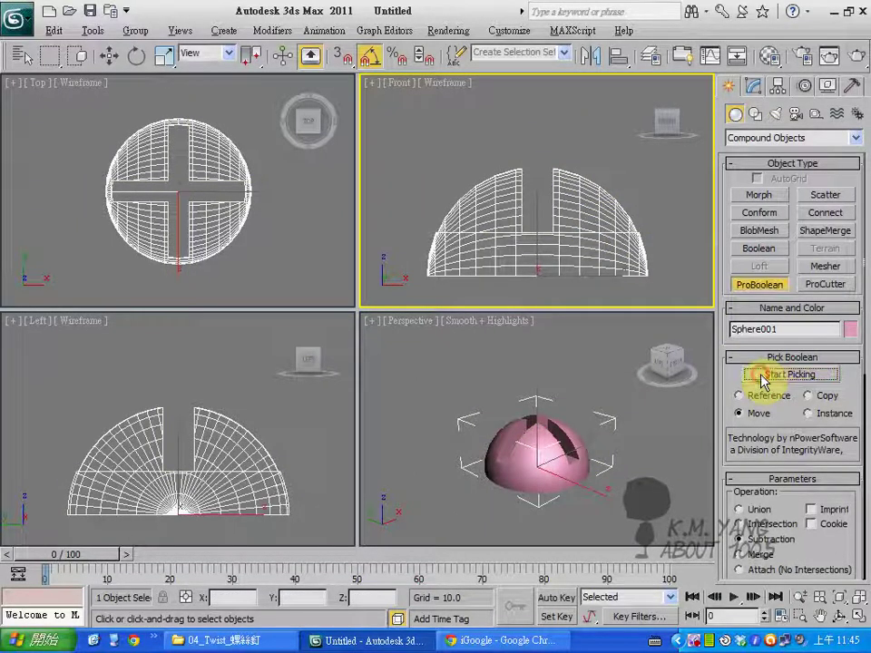
Orbit the maximized perspective view to inspect the cross slot in the dome
{"action": "left_click", "coordinate": [752, 85]}
{"action": "key", "text": "e"}
{"action": "left_click", "coordinate": [680, 340]}
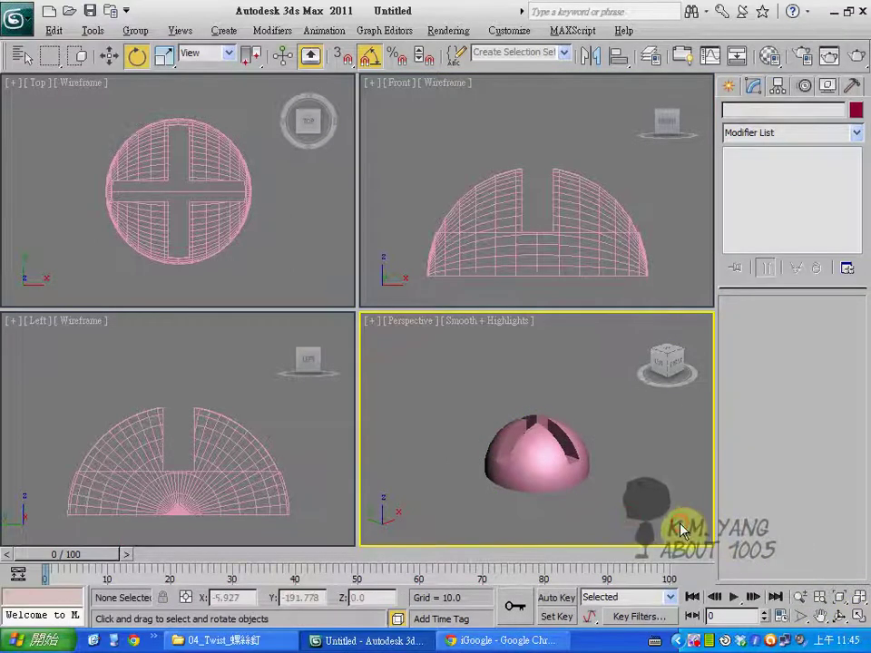
{"action": "left_click", "coordinate": [858, 598]}
{"action": "left_click", "coordinate": [838, 615]}
{"action": "left_click_drag", "start_coordinate": [466, 408], "coordinate": [411, 399]}
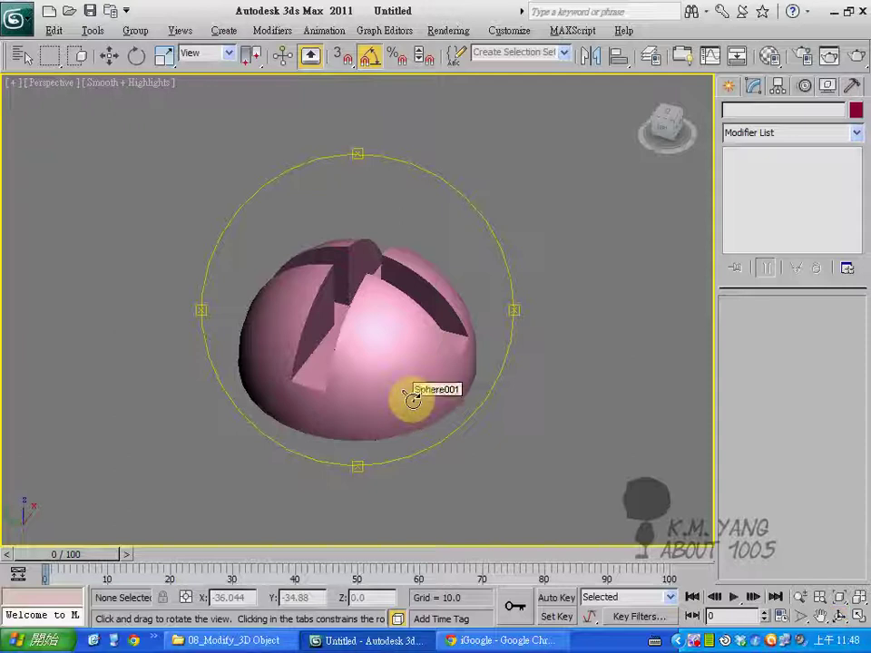
{"action": "key", "text": "e"}
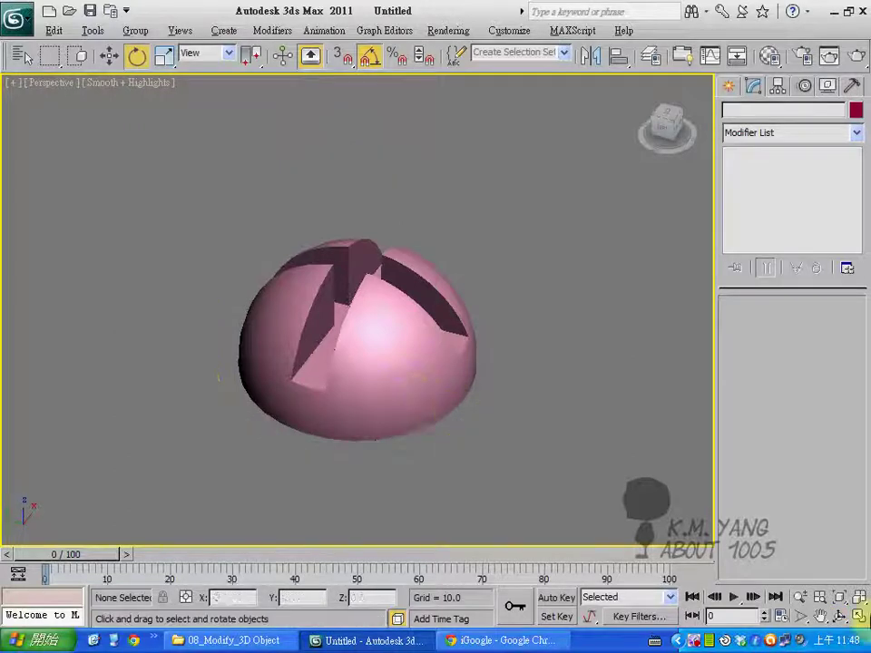
{"action": "left_click", "coordinate": [860, 621]}
Create a cylinder about 150 high at the dome centre
{"action": "left_click", "coordinate": [731, 90]}
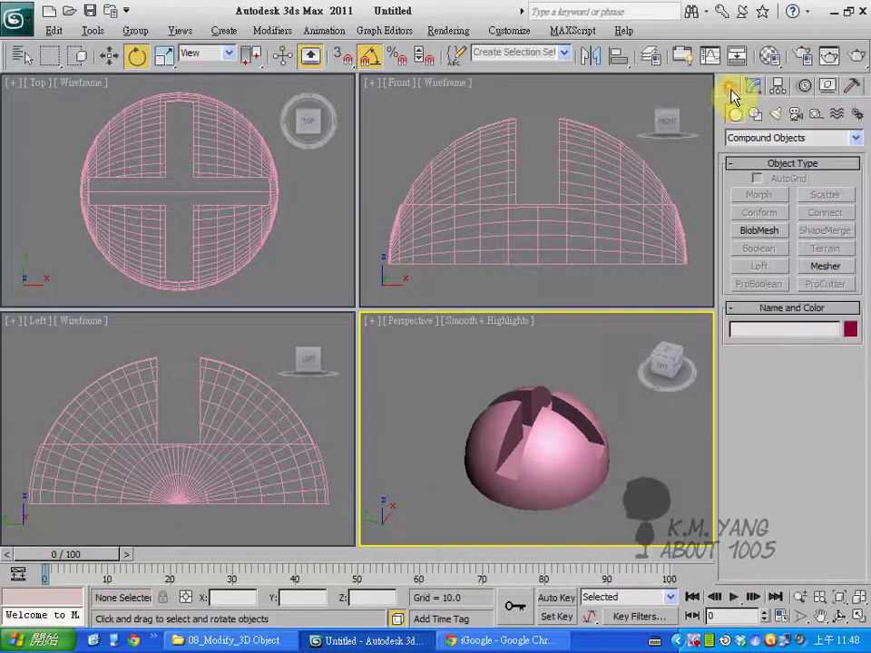
{"action": "left_click", "coordinate": [780, 137]}
{"action": "left_click", "coordinate": [757, 151]}
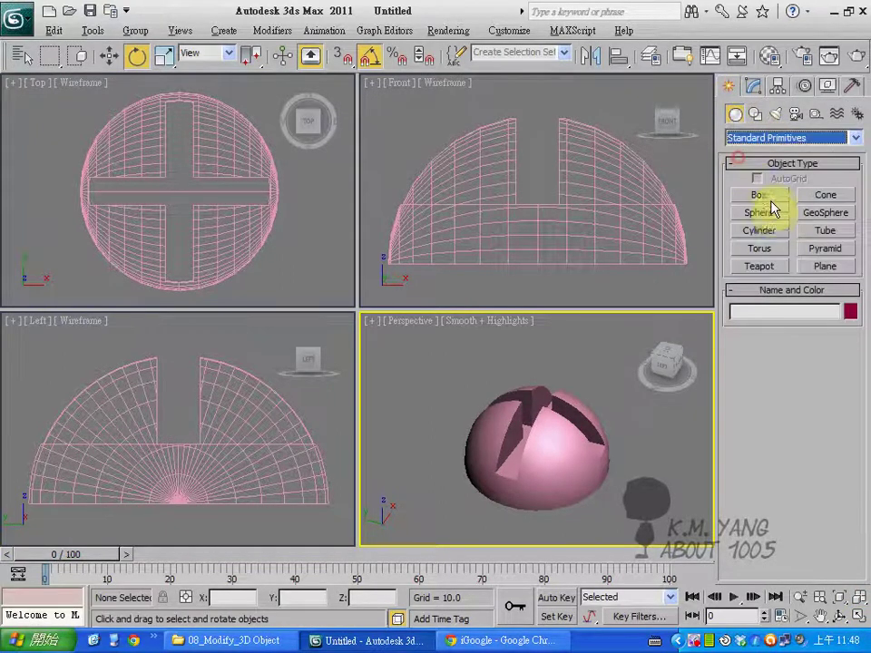
{"action": "left_click", "coordinate": [766, 232]}
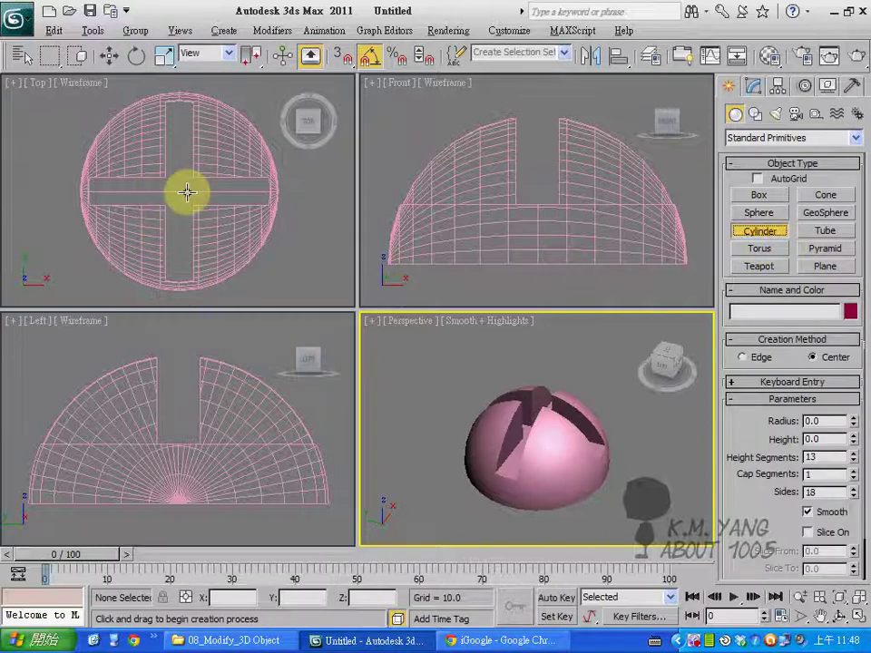
{"action": "left_click_drag", "start_coordinate": [180, 192], "coordinate": [207, 243]}
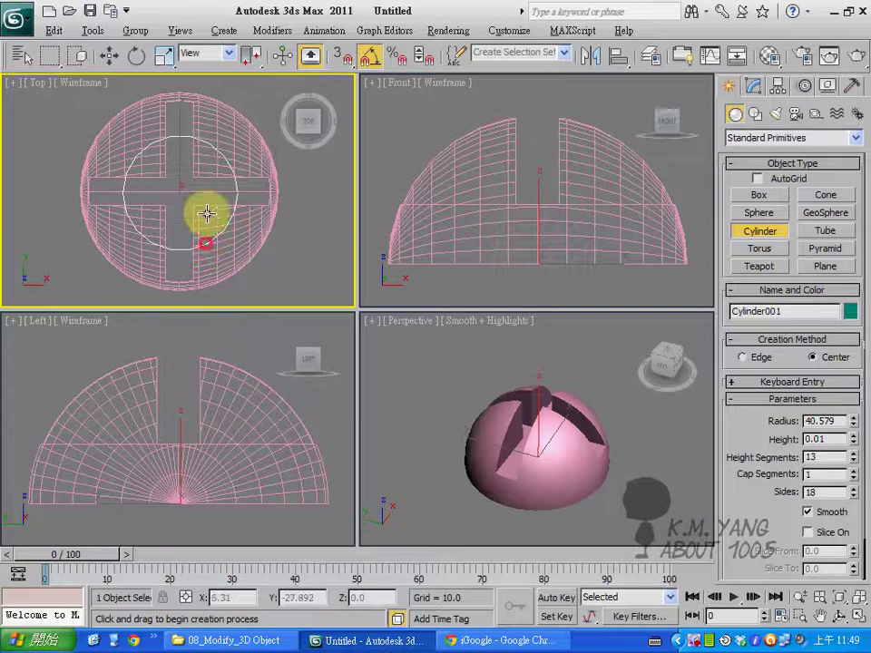
{"action": "left_click", "coordinate": [210, 29]}
{"action": "left_click", "coordinate": [858, 599]}
{"action": "left_click", "coordinate": [858, 618]}
{"action": "left_click", "coordinate": [858, 618]}
{"action": "middle_click_drag", "start_coordinate": [627, 230], "coordinate": [606, 202]}
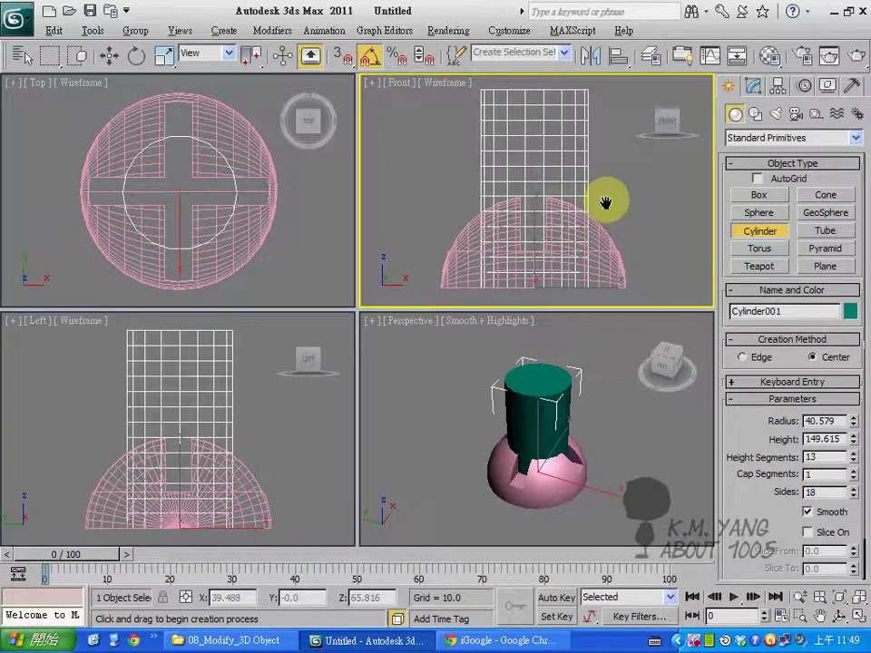
{"action": "scroll", "coordinate": [604, 197], "scroll_direction": "down", "scroll_amount": 3}
Set the cylinder radius to 35 and deselect it
{"action": "left_click", "coordinate": [753, 86]}
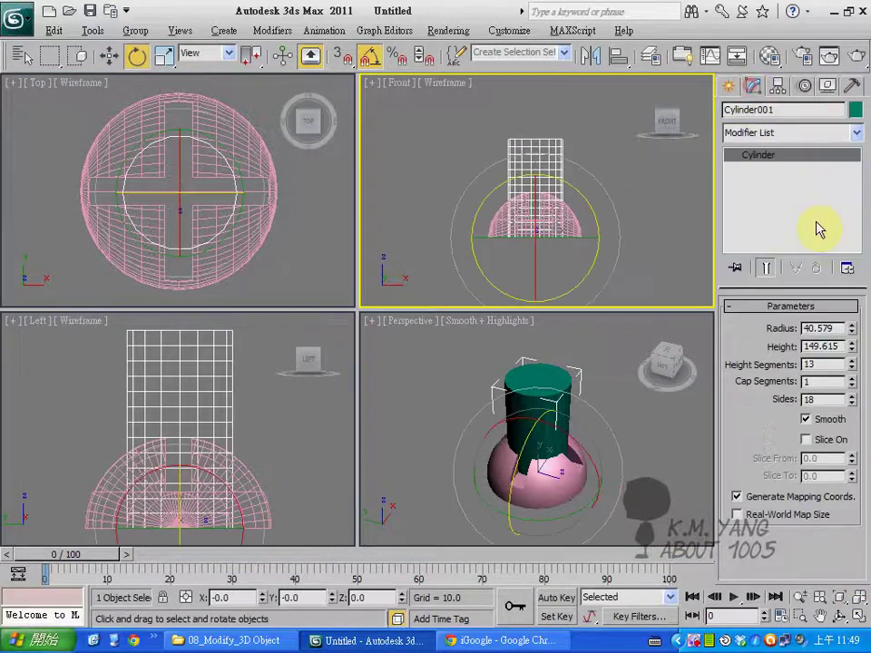
{"action": "key", "text": "shift+Tab"}
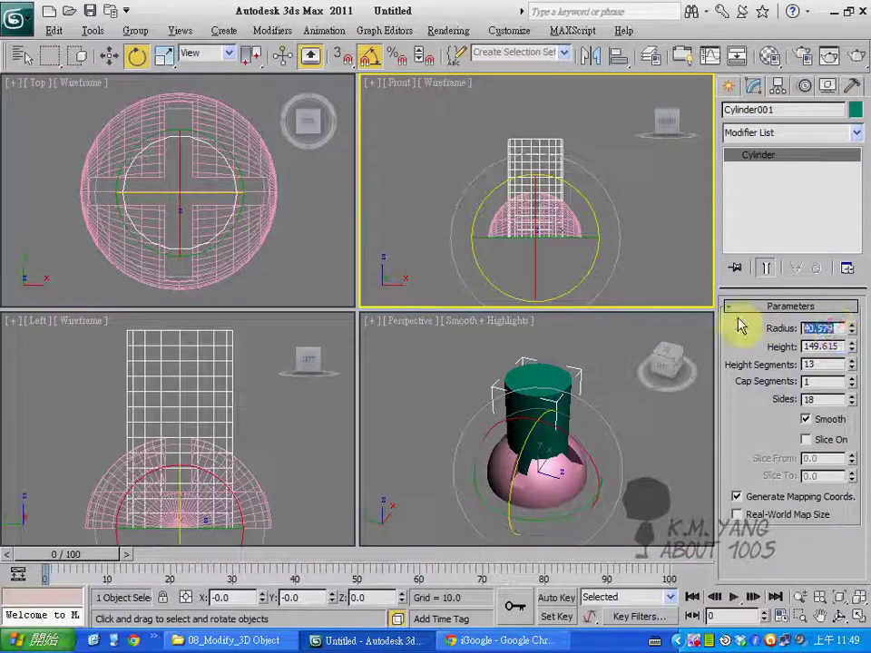
{"action": "type", "text": "40"}
{"action": "key", "text": "Return"}
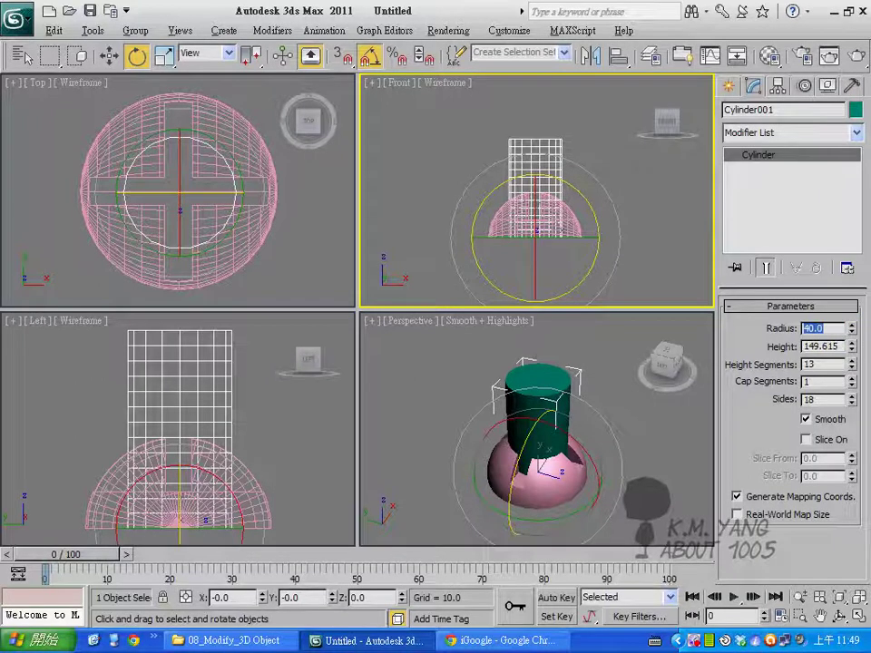
{"action": "type", "text": "35"}
{"action": "key", "text": "Return"}
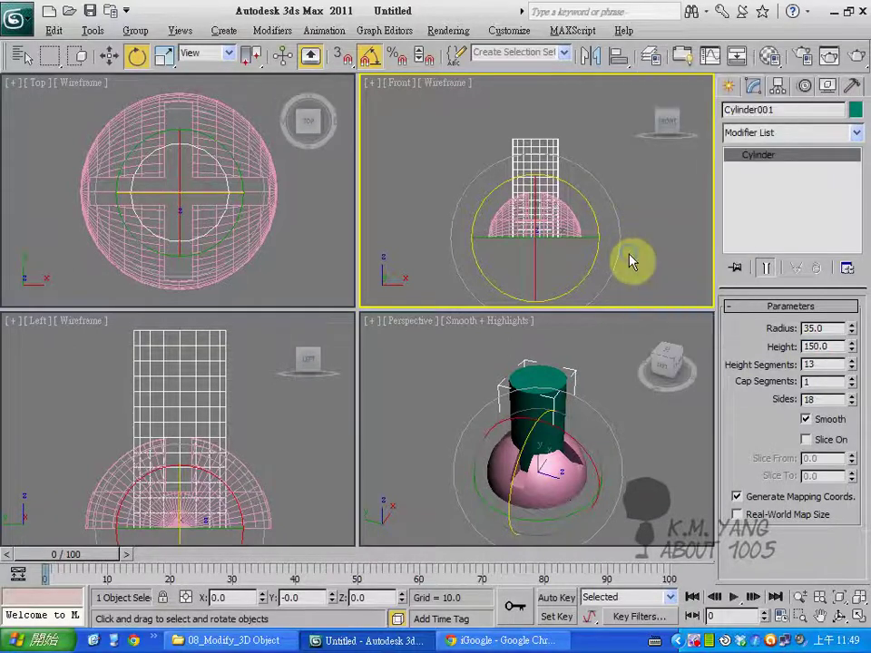
{"action": "left_click", "coordinate": [631, 258]}
{"action": "left_click_drag", "start_coordinate": [145, 53], "coordinate": [222, 62]}
Centre the cylinder on the sphere in X and Y with Align
{"action": "left_click", "coordinate": [222, 58]}
{"action": "left_click", "coordinate": [530, 204]}
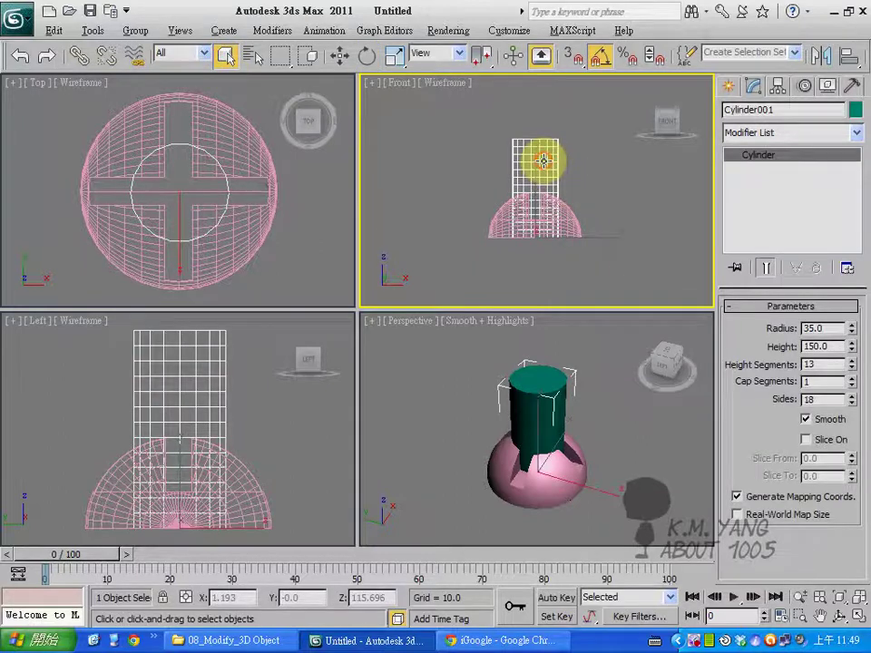
{"action": "left_click", "coordinate": [847, 57]}
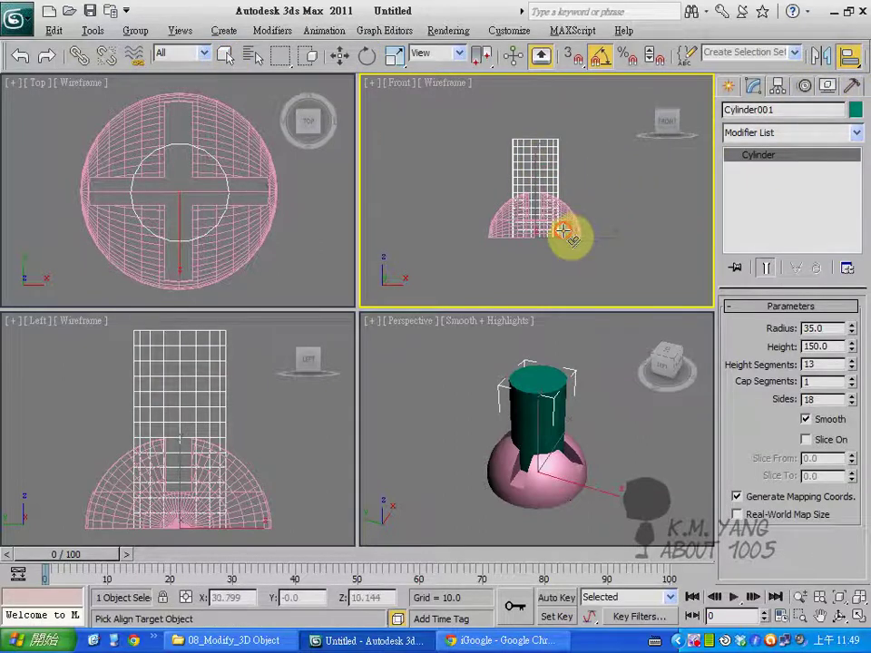
{"action": "left_click", "coordinate": [563, 233]}
{"action": "left_click_drag", "start_coordinate": [451, 119], "coordinate": [145, 75]}
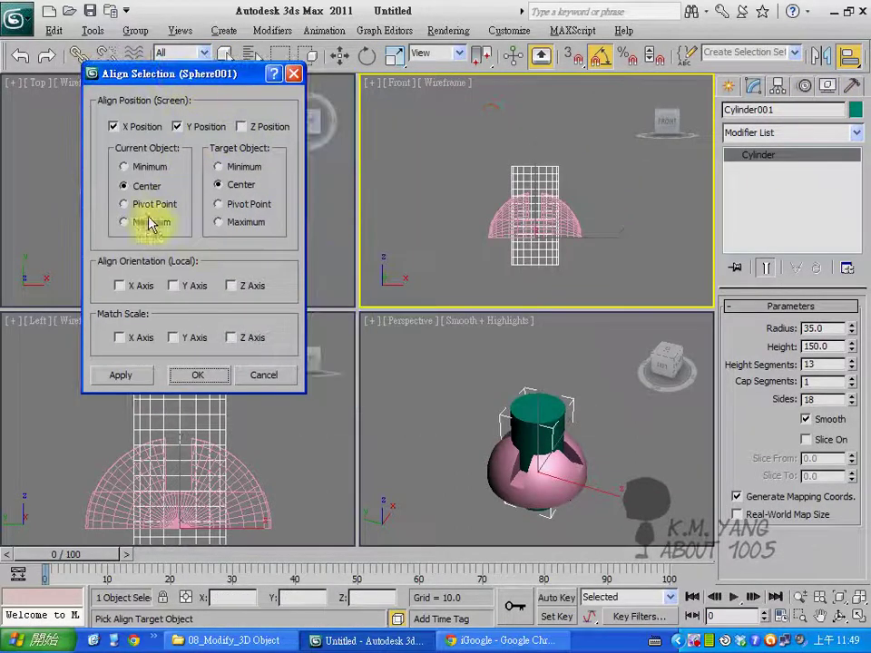
{"action": "left_click", "coordinate": [124, 375]}
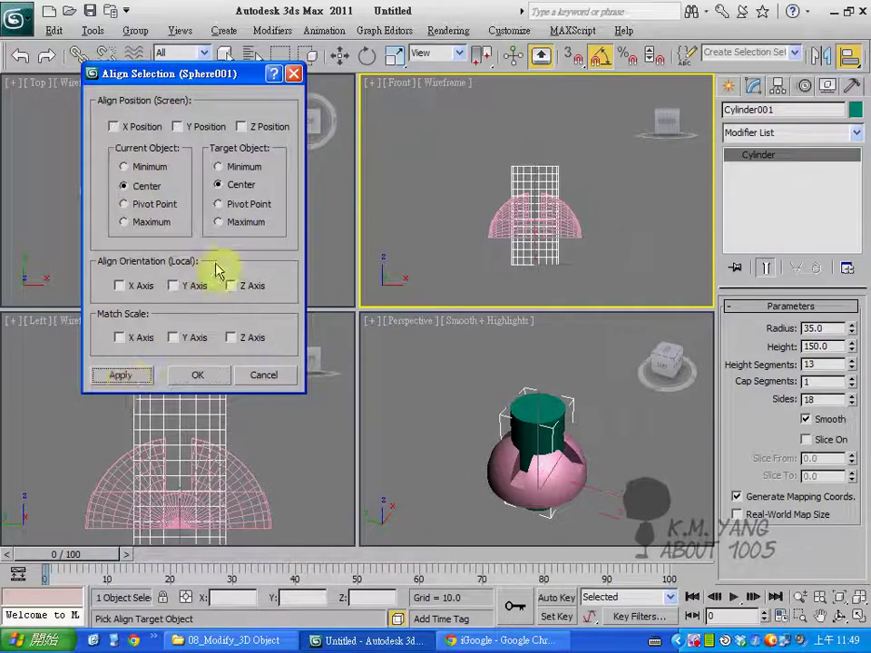
Align the cylinder's maximum to the sphere's minimum in Y so it hangs below the dome
{"action": "left_click", "coordinate": [147, 224]}
{"action": "left_click", "coordinate": [219, 166]}
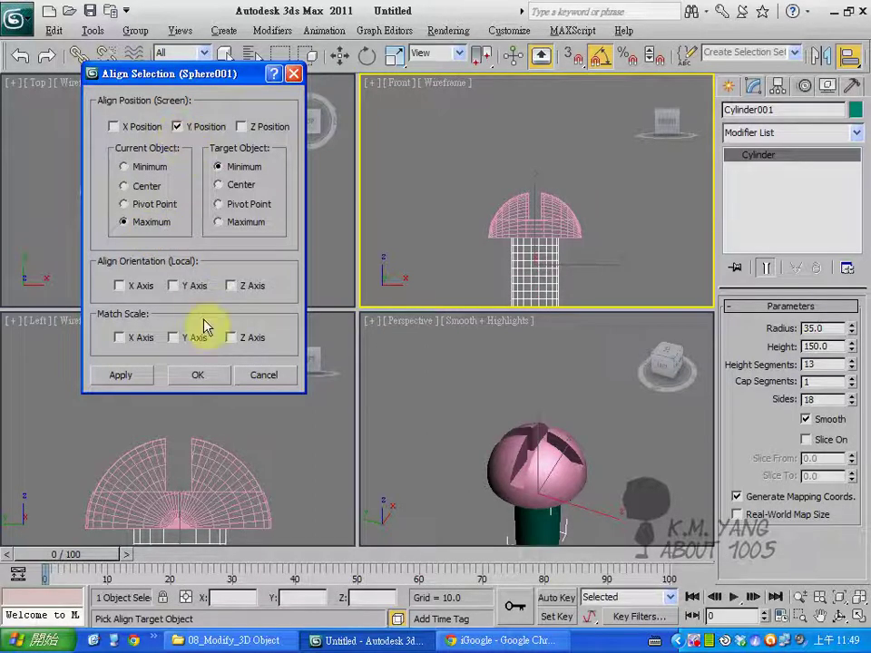
{"action": "left_click", "coordinate": [201, 375]}
{"action": "left_click", "coordinate": [635, 503]}
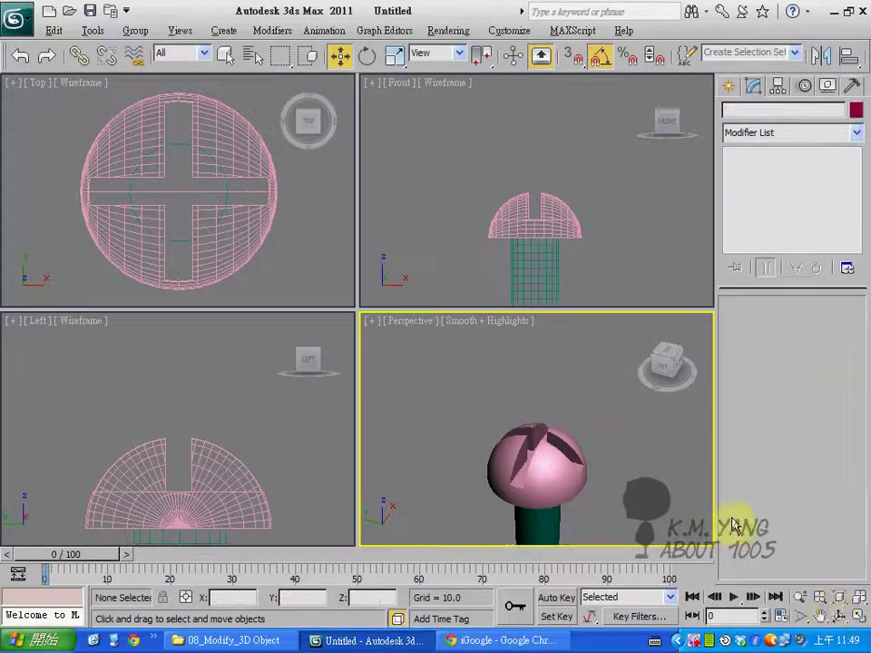
{"action": "left_click", "coordinate": [859, 619]}
{"action": "left_click", "coordinate": [859, 620]}
{"action": "left_click", "coordinate": [839, 615]}
Select the cylinder shaft and set its radius to 30
{"action": "left_click_drag", "start_coordinate": [384, 398], "coordinate": [318, 335]}
{"action": "right_click", "coordinate": [318, 335]}
{"action": "left_click", "coordinate": [321, 332]}
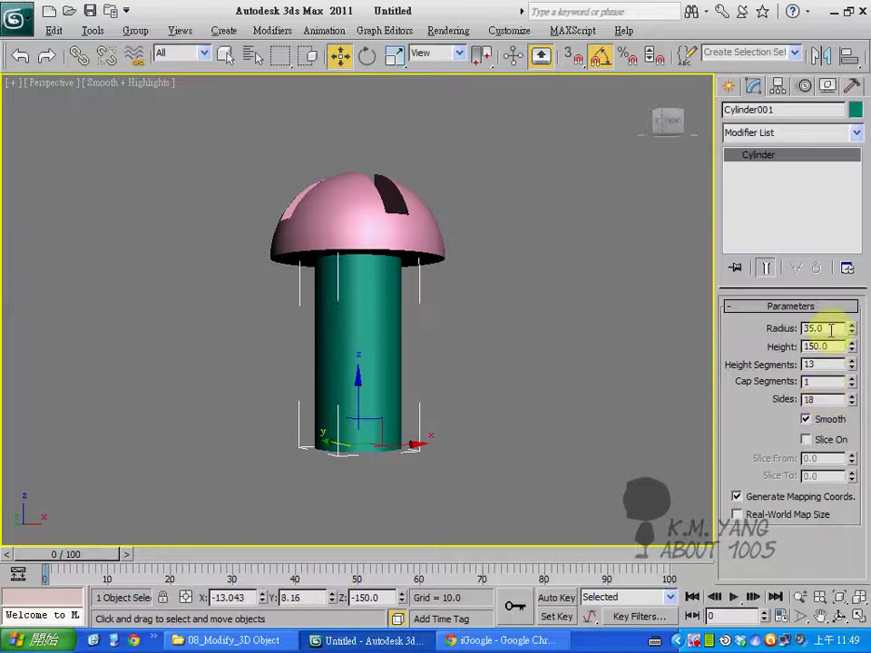
{"action": "left_click_drag", "start_coordinate": [829, 330], "coordinate": [774, 335]}
{"action": "type", "text": "30"}
{"action": "key", "text": "Return"}
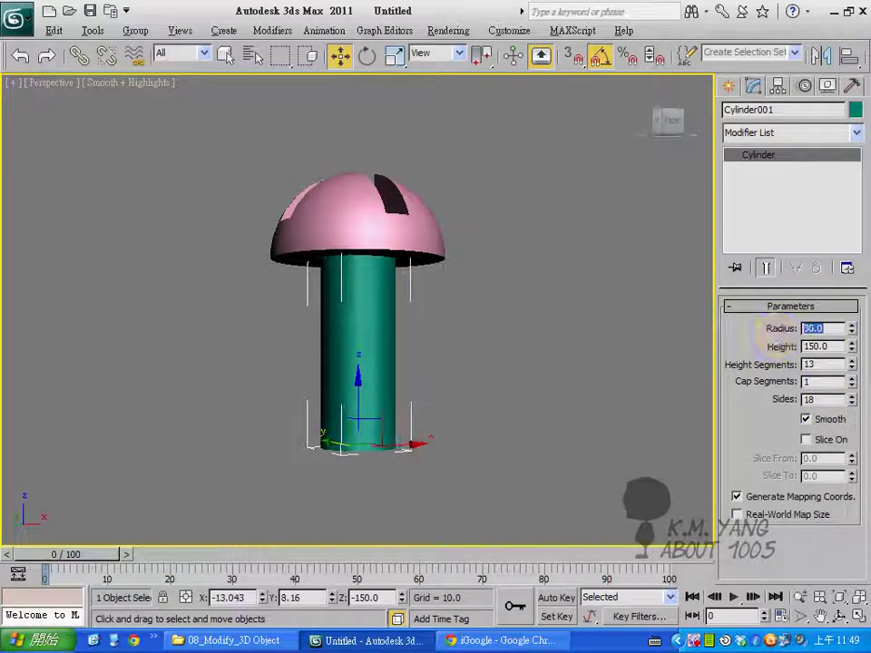
Reselect the shaft in the four-view layout and give it 20 height segments
{"action": "left_click", "coordinate": [839, 617]}
{"action": "left_click_drag", "start_coordinate": [349, 358], "coordinate": [295, 385]}
{"action": "key", "text": "w"}
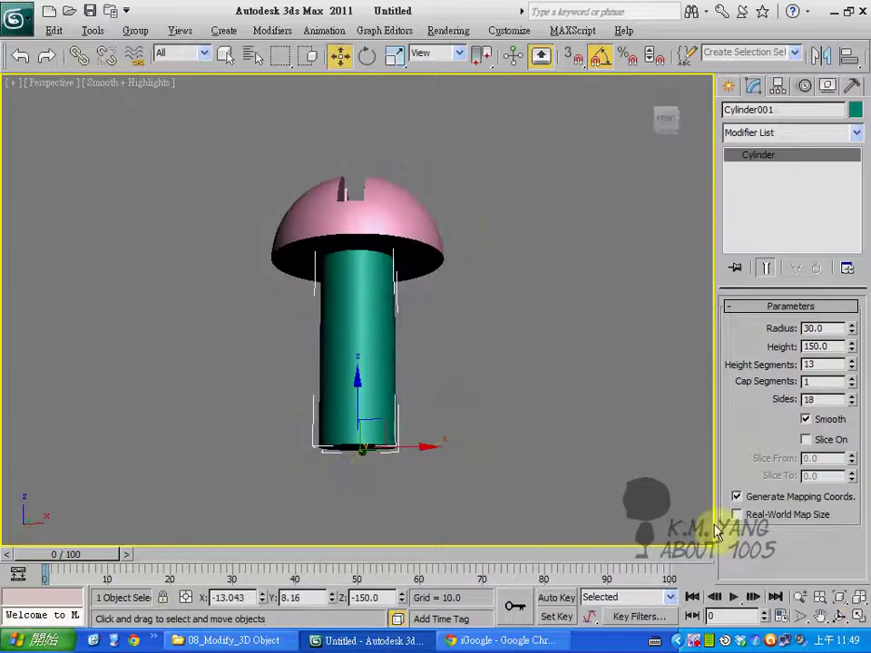
{"action": "left_click", "coordinate": [858, 616]}
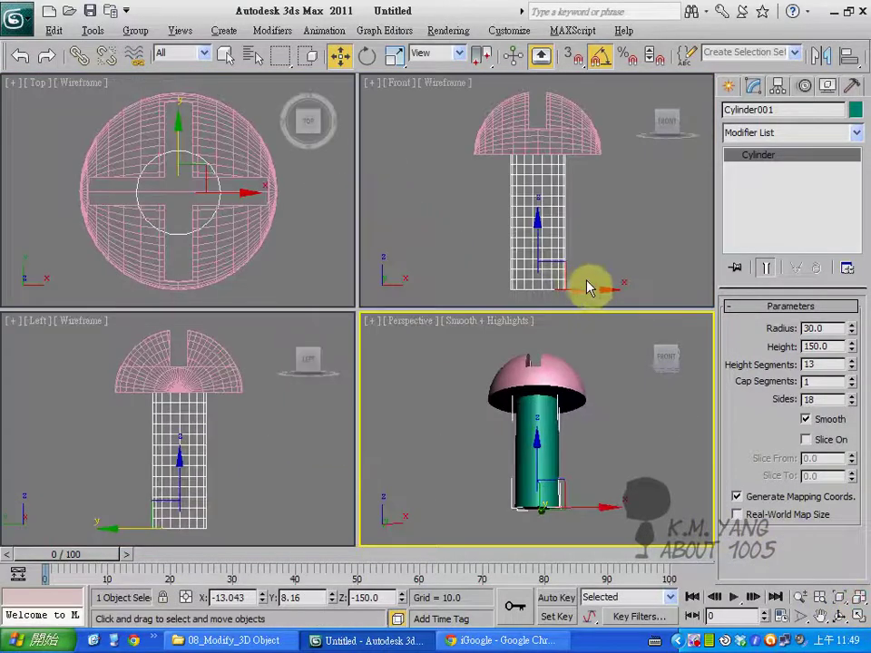
{"action": "left_click", "coordinate": [646, 286]}
{"action": "left_click", "coordinate": [556, 235]}
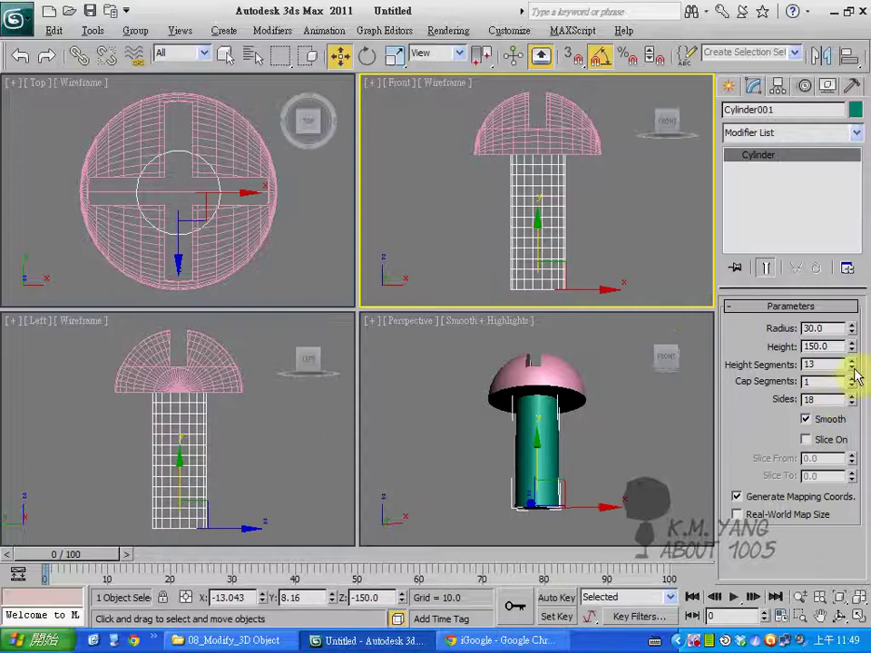
{"action": "left_click_drag", "start_coordinate": [852, 369], "coordinate": [851, 327]}
{"action": "double_click", "coordinate": [821, 365]}
{"action": "type", "text": "20"}
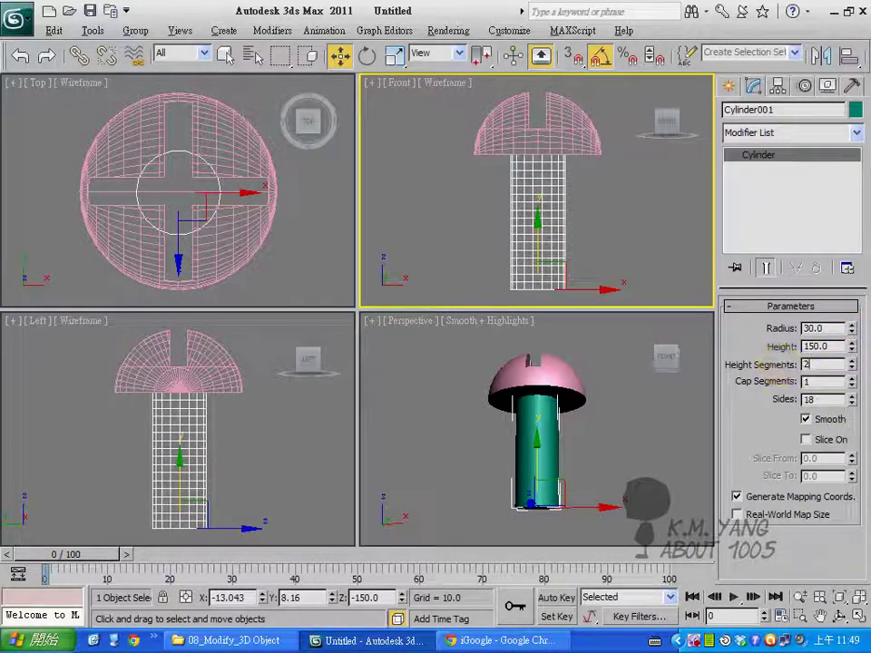
{"action": "key", "text": "Return"}
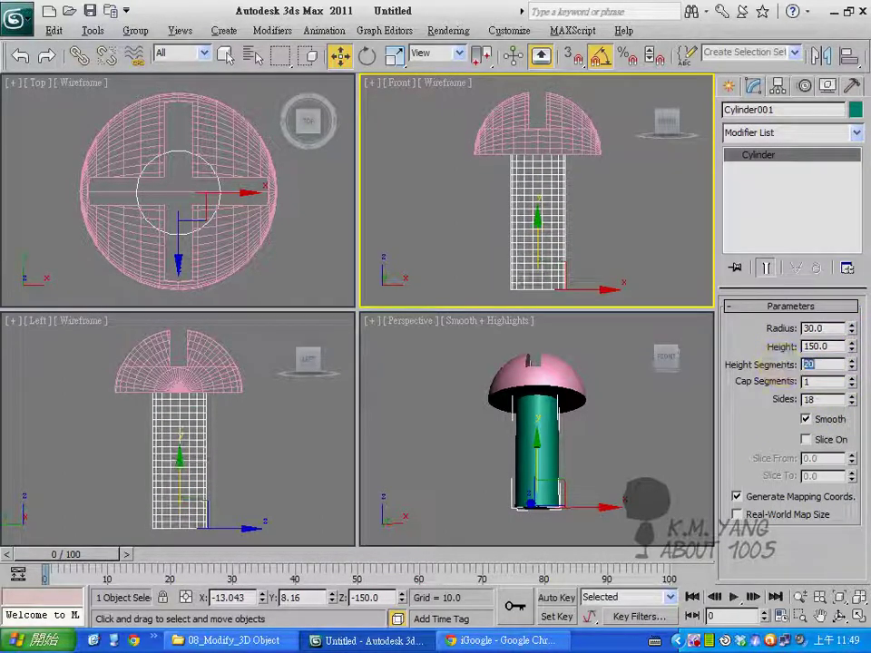
{"action": "left_click", "coordinate": [855, 134]}
Add a Twist modifier to the shaft and raise its angle to 2400 degrees
{"action": "key", "text": "t"}
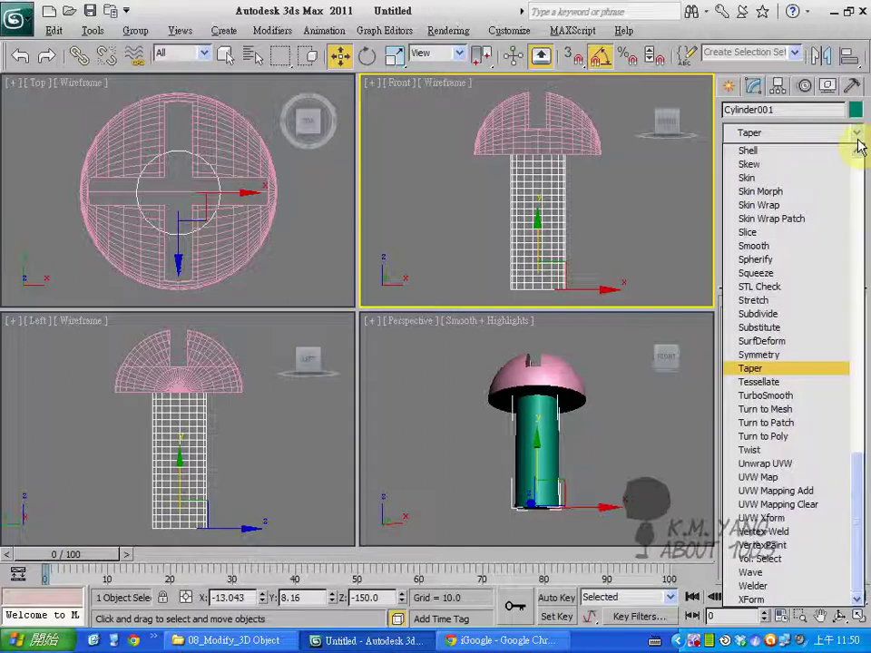
{"action": "left_click", "coordinate": [773, 451]}
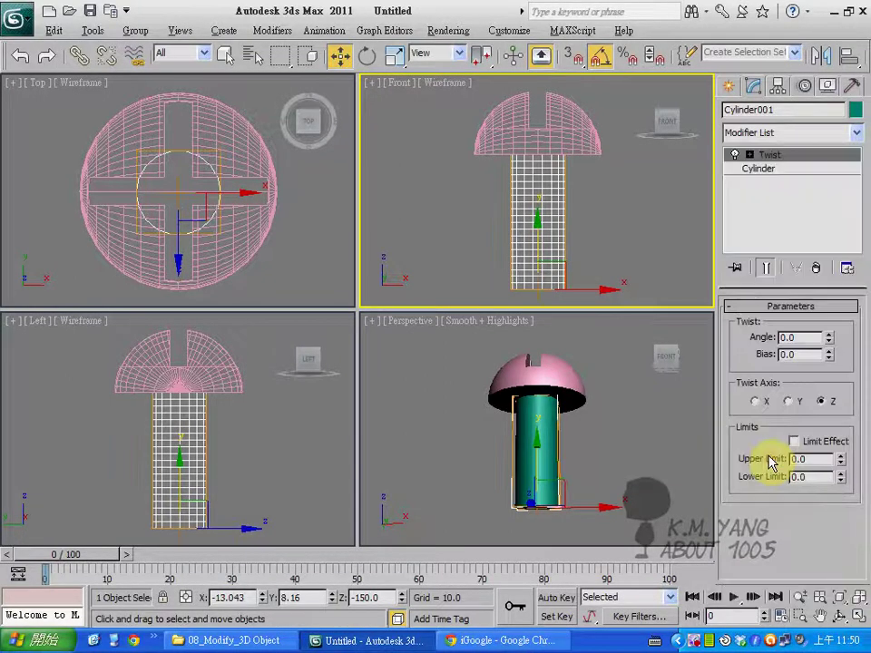
{"action": "left_click_drag", "start_coordinate": [829, 340], "coordinate": [771, 20]}
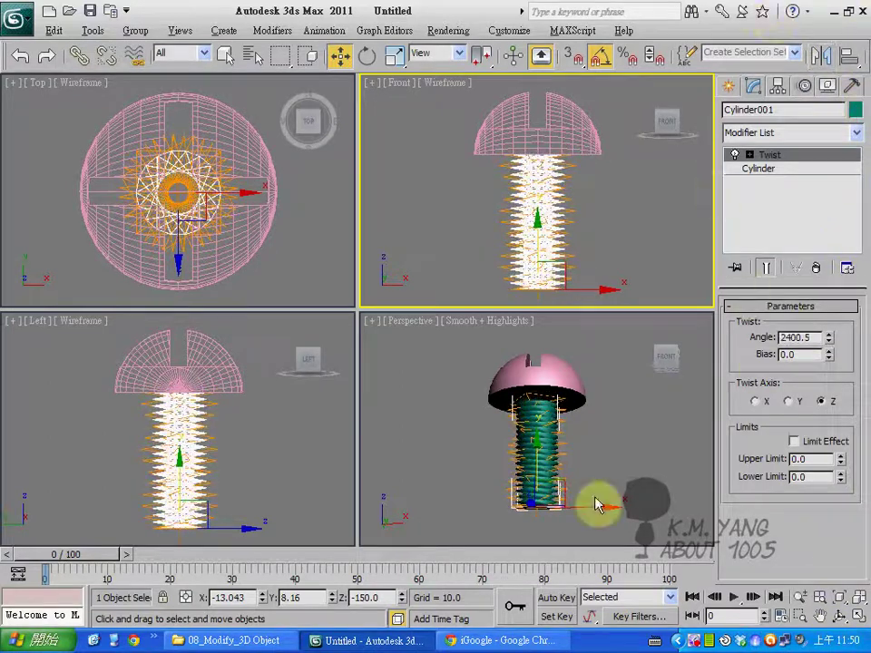
Inspect the threaded shaft in a maximized, orbited Perspective view and check its twist angle
{"action": "left_click", "coordinate": [600, 508]}
{"action": "left_click", "coordinate": [857, 616]}
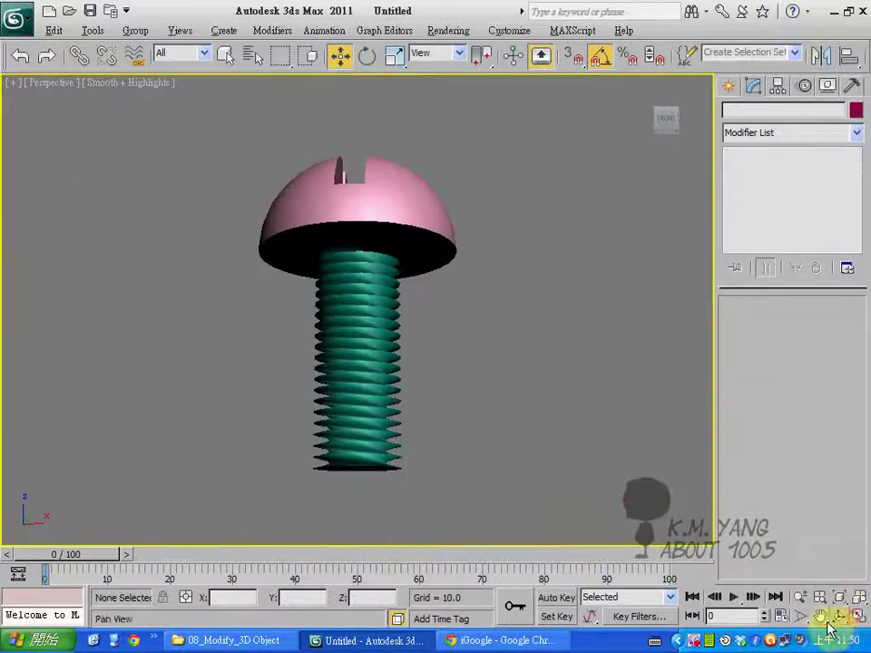
{"action": "left_click", "coordinate": [838, 615]}
{"action": "left_click_drag", "start_coordinate": [477, 468], "coordinate": [357, 439]}
{"action": "key", "text": "w"}
{"action": "left_click", "coordinate": [353, 379]}
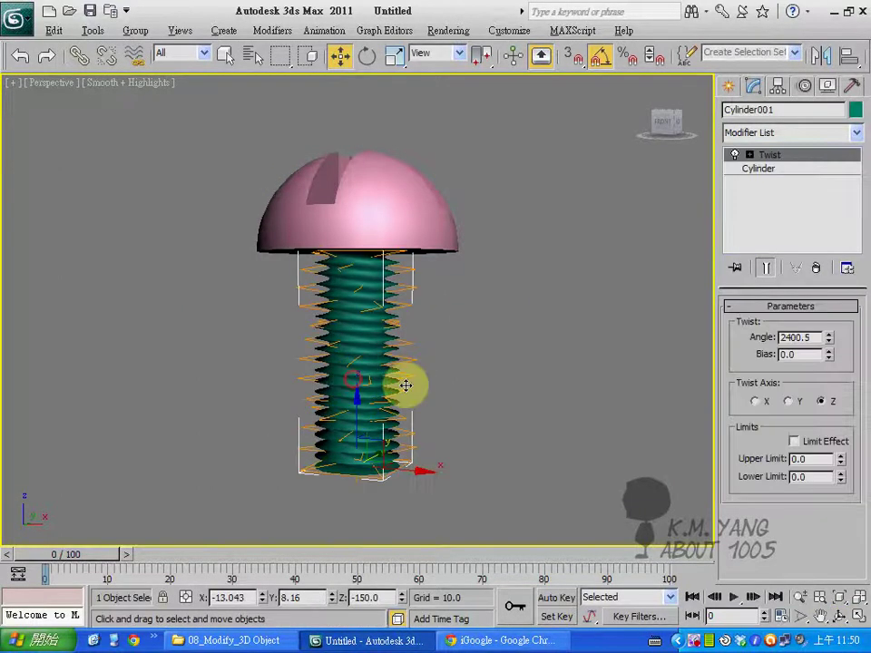
{"action": "left_click_drag", "start_coordinate": [785, 337], "coordinate": [742, 345]}
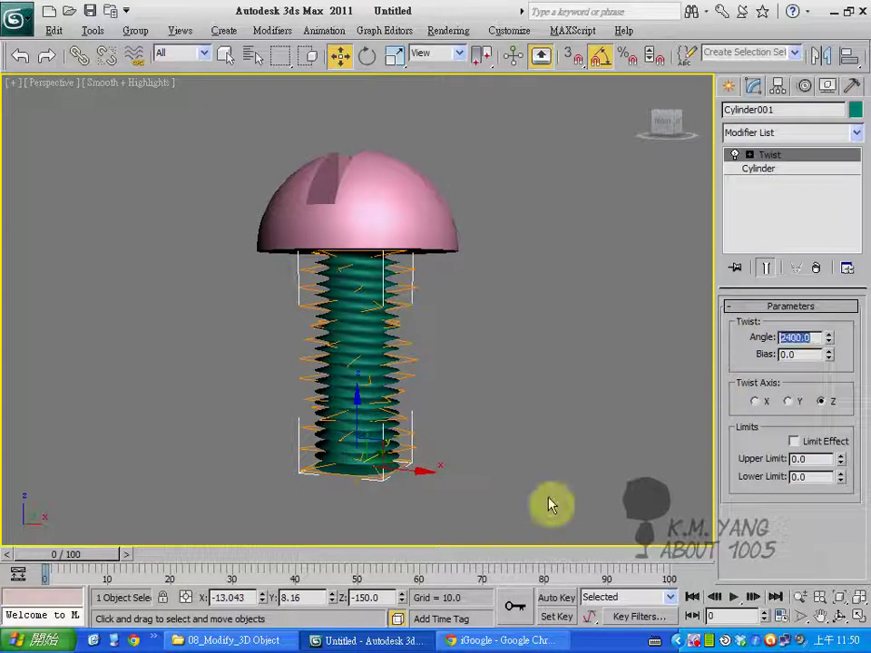
{"action": "left_click", "coordinate": [550, 505]}
{"action": "left_click", "coordinate": [858, 597]}
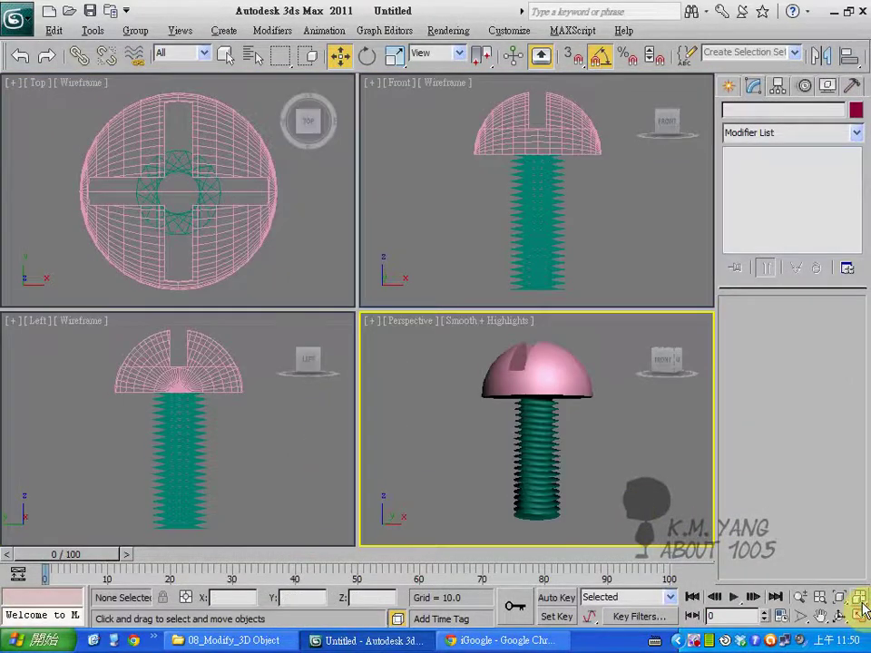
{"action": "left_click", "coordinate": [549, 270]}
{"action": "left_click", "coordinate": [588, 267]}
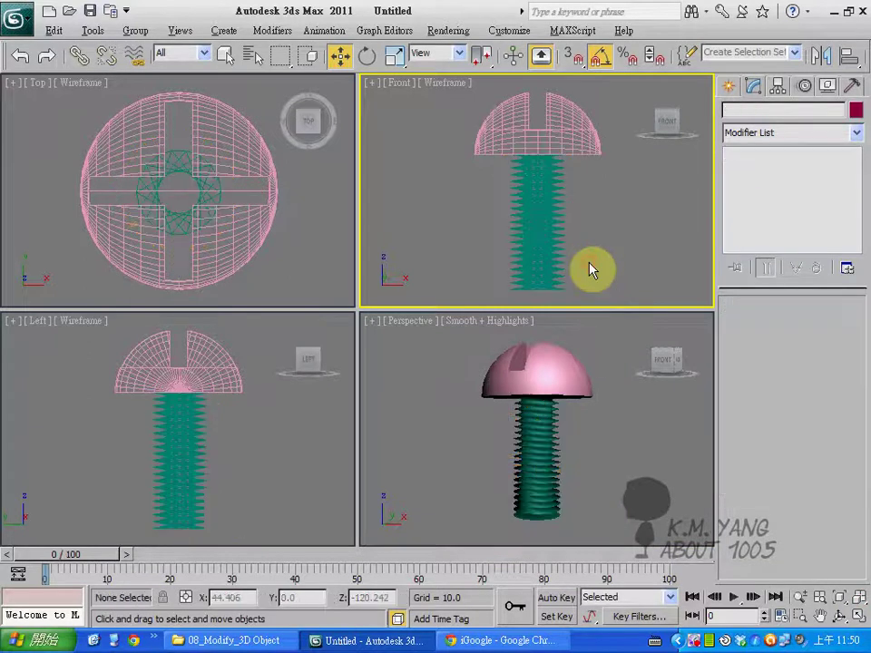
{"action": "scroll", "coordinate": [561, 207], "scroll_direction": "up", "scroll_amount": 5}
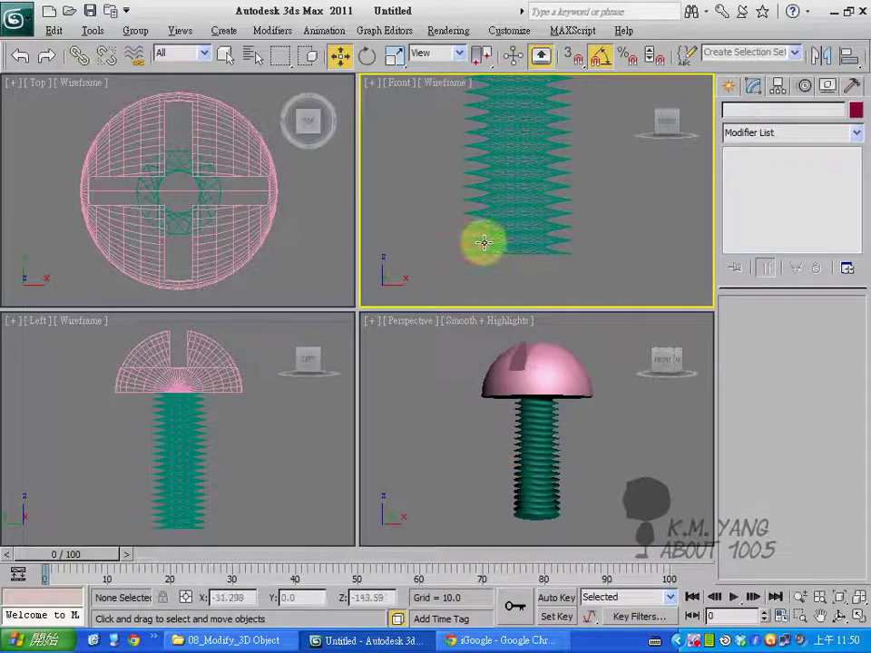
{"action": "scroll", "coordinate": [517, 263], "scroll_direction": "down", "scroll_amount": 2}
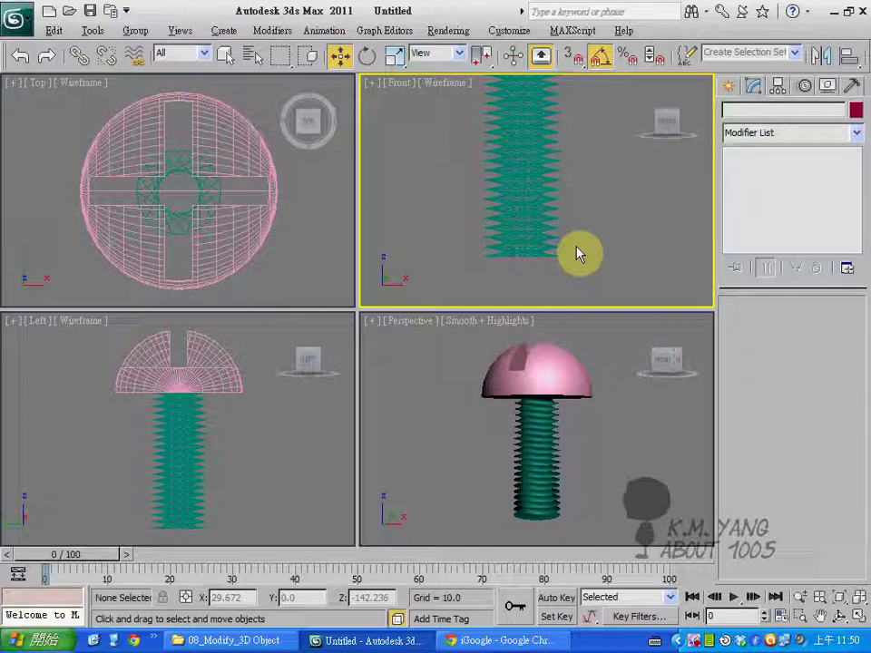
{"action": "left_click", "coordinate": [544, 238]}
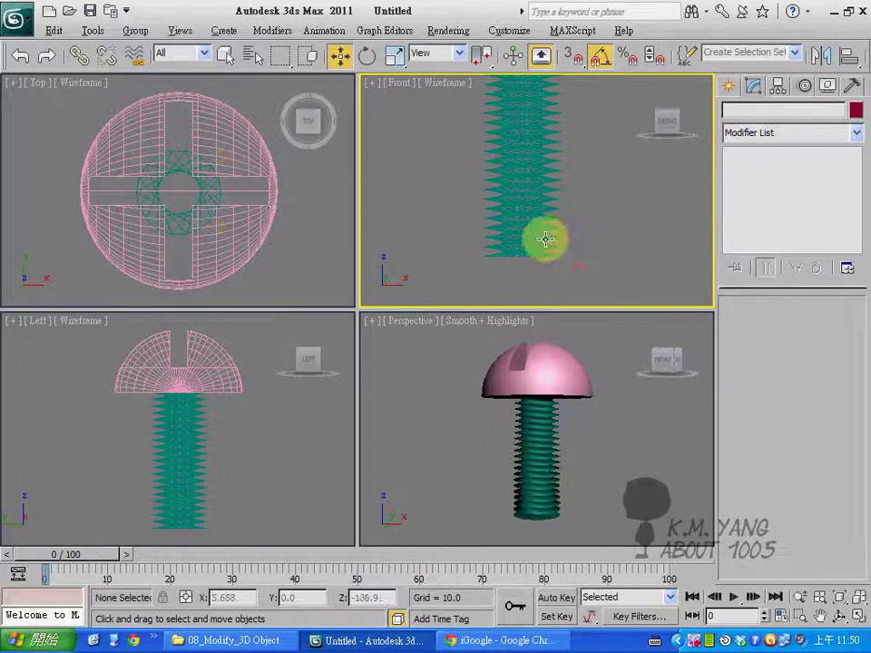
{"action": "left_click", "coordinate": [859, 598]}
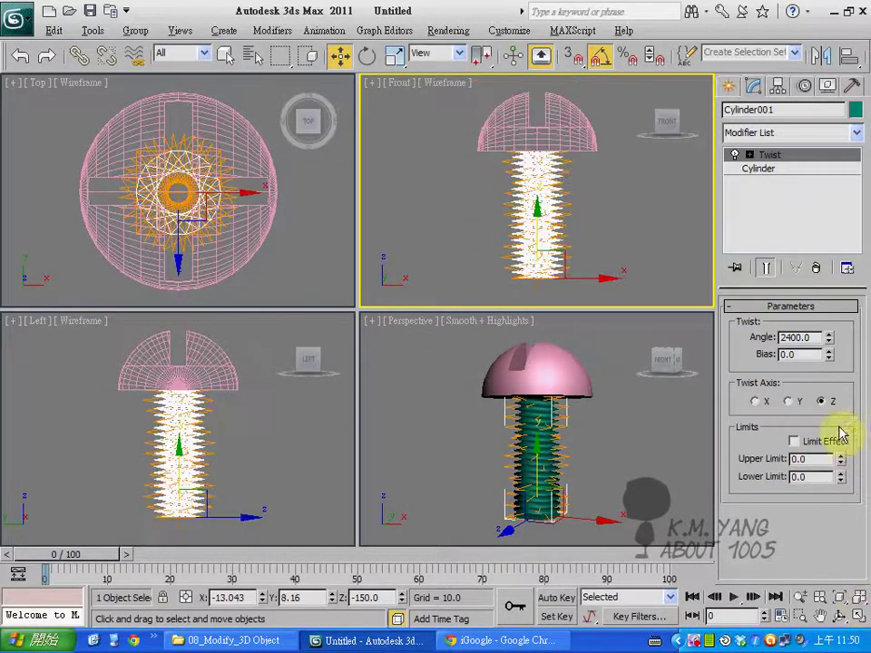
Add a Taper modifier above Twist, leaving its amount at 0, and expand its sub-objects
{"action": "left_click", "coordinate": [827, 134]}
{"action": "key", "text": "t"}
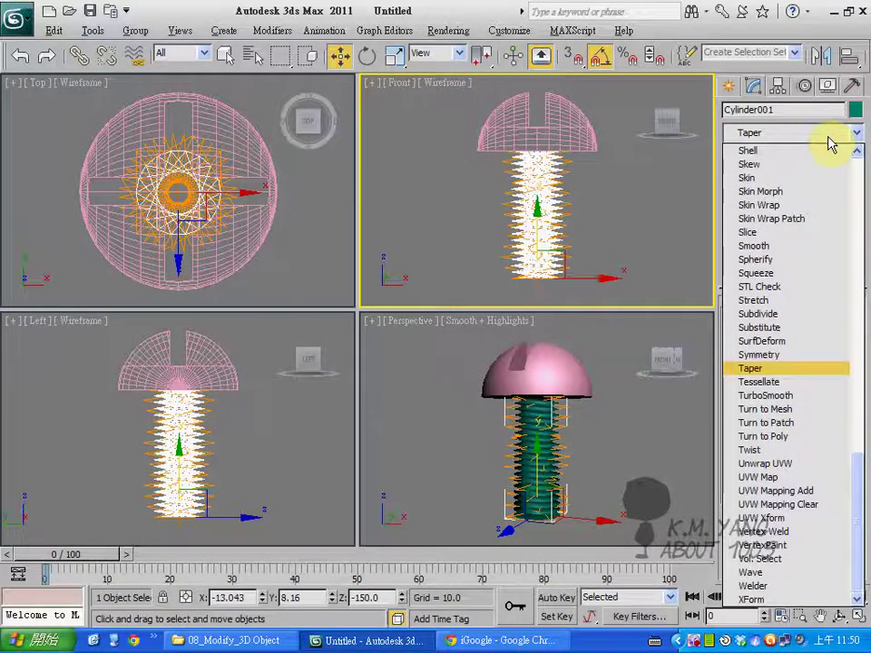
{"action": "key", "text": "Return"}
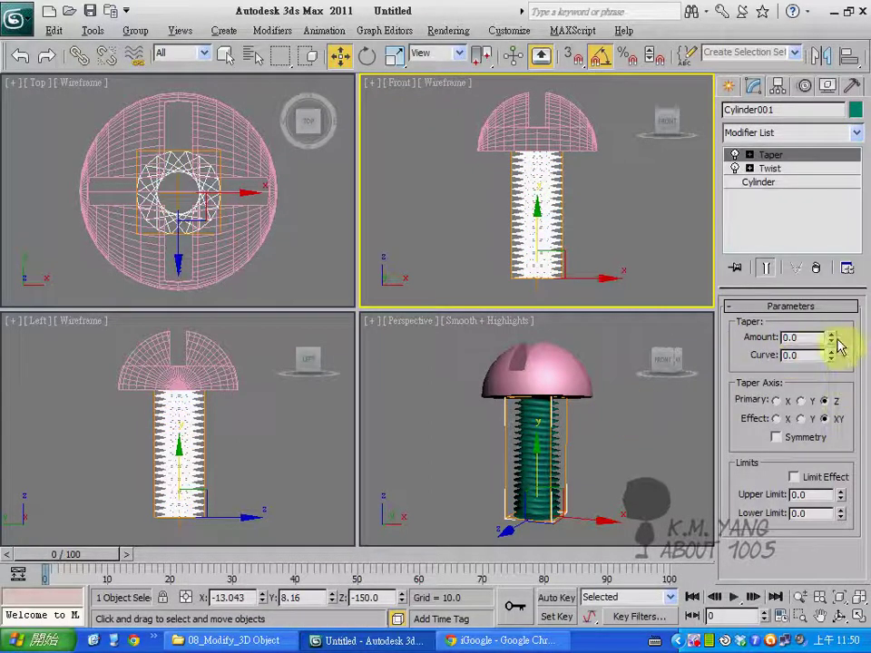
{"action": "left_click_drag", "start_coordinate": [832, 338], "coordinate": [835, 365]}
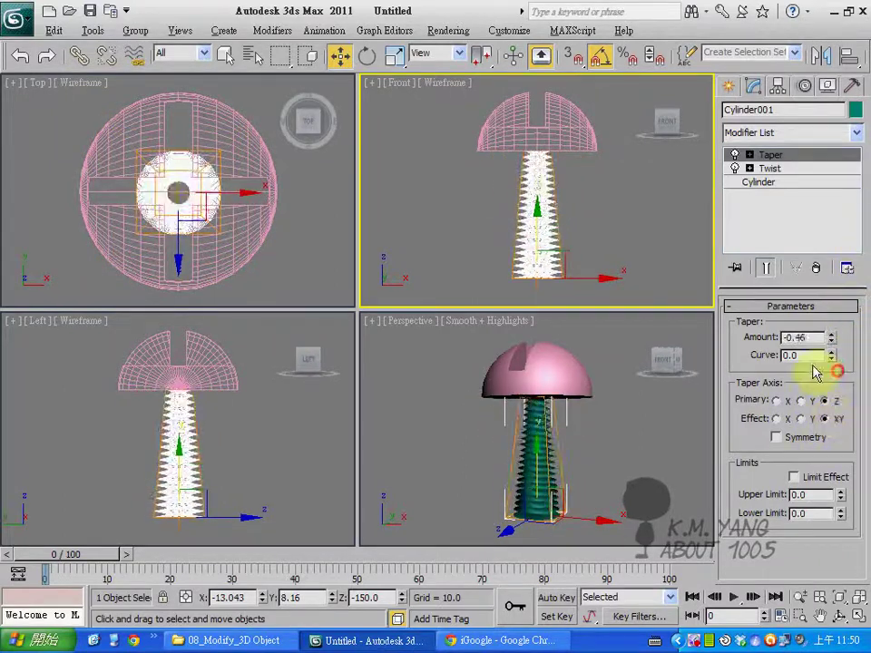
{"action": "left_click", "coordinate": [13, 56]}
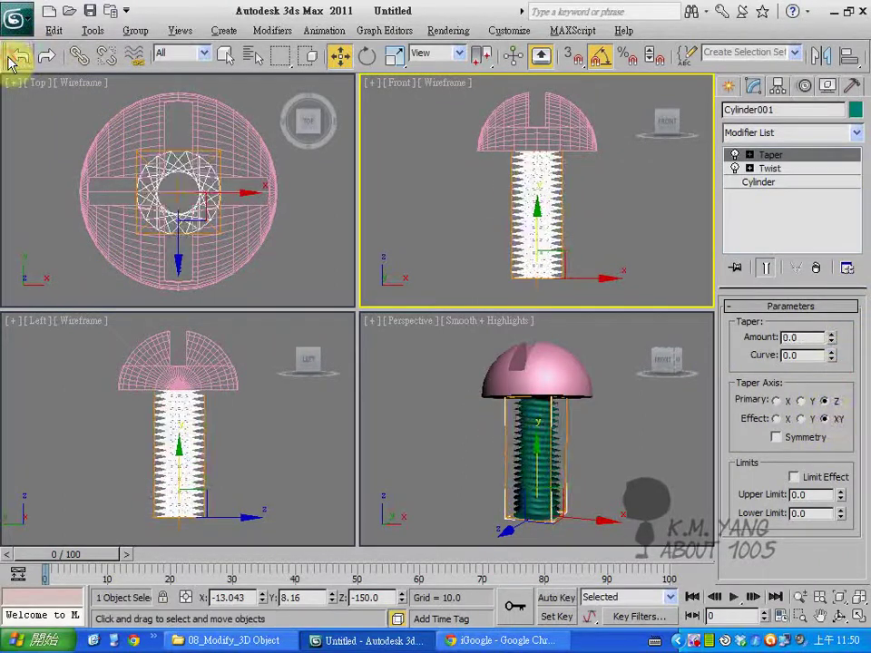
{"action": "left_click", "coordinate": [749, 155]}
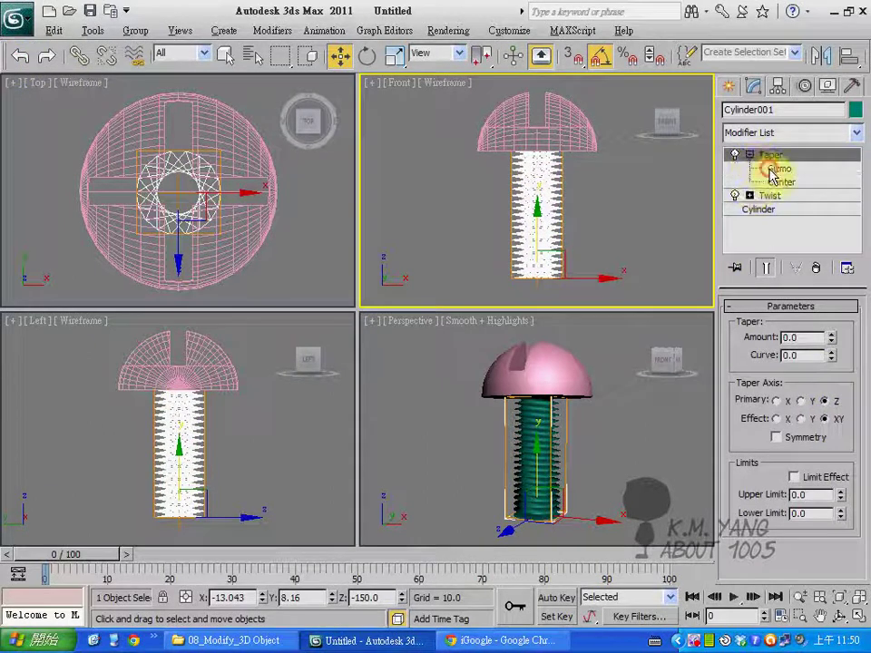
Select the Taper gizmo and move it down below the threaded shaft
{"action": "left_click", "coordinate": [774, 170]}
{"action": "middle_click_drag", "start_coordinate": [583, 229], "coordinate": [538, 158]}
{"action": "left_click_drag", "start_coordinate": [536, 160], "coordinate": [554, 255]}
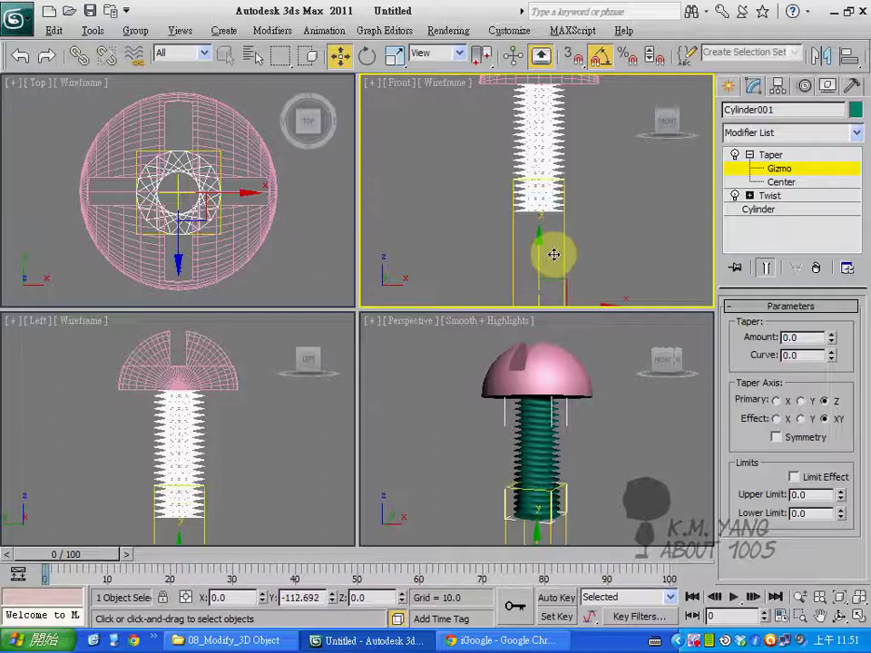
{"action": "scroll", "coordinate": [562, 236], "scroll_direction": "up", "scroll_amount": 5}
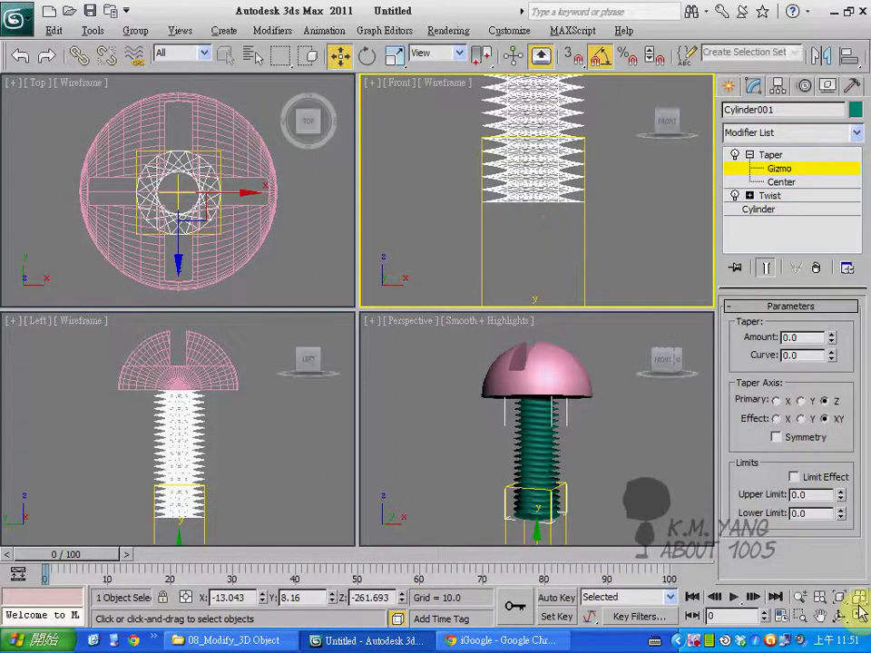
Maximize the Front view, nudge the gizmo lower and try a taper amount of -0.07
{"action": "key", "text": "alt+w"}
{"action": "scroll", "coordinate": [475, 332], "scroll_direction": "down", "scroll_amount": 2}
{"action": "middle_click_drag", "start_coordinate": [475, 331], "coordinate": [429, 284]}
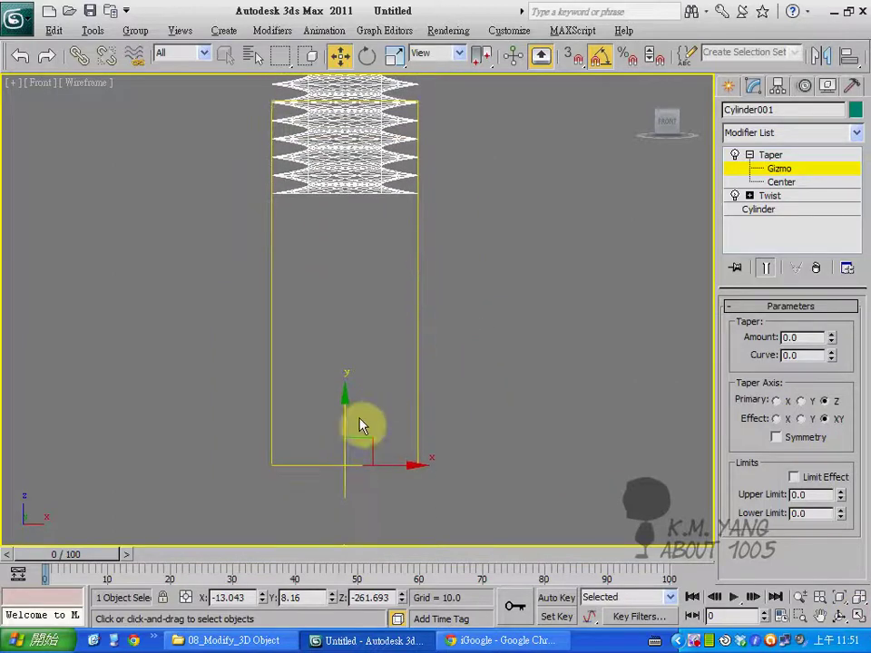
{"action": "left_click_drag", "start_coordinate": [345, 413], "coordinate": [345, 414]}
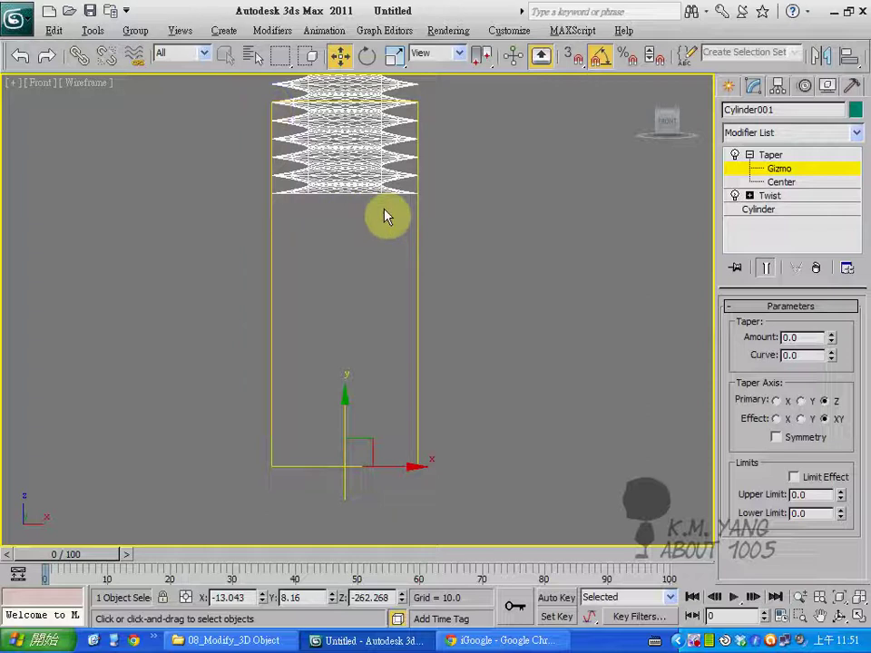
{"action": "mouse_move", "coordinate": [831, 338]}
{"action": "left_mouse_down"}
{"action": "mouse_move", "coordinate": [826, 332]}
{"action": "mouse_move", "coordinate": [822, 352]}
{"action": "mouse_move", "coordinate": [816, 340]}
{"action": "left_mouse_up"}
{"action": "scroll", "coordinate": [498, 362], "scroll_direction": "down", "scroll_amount": 3}
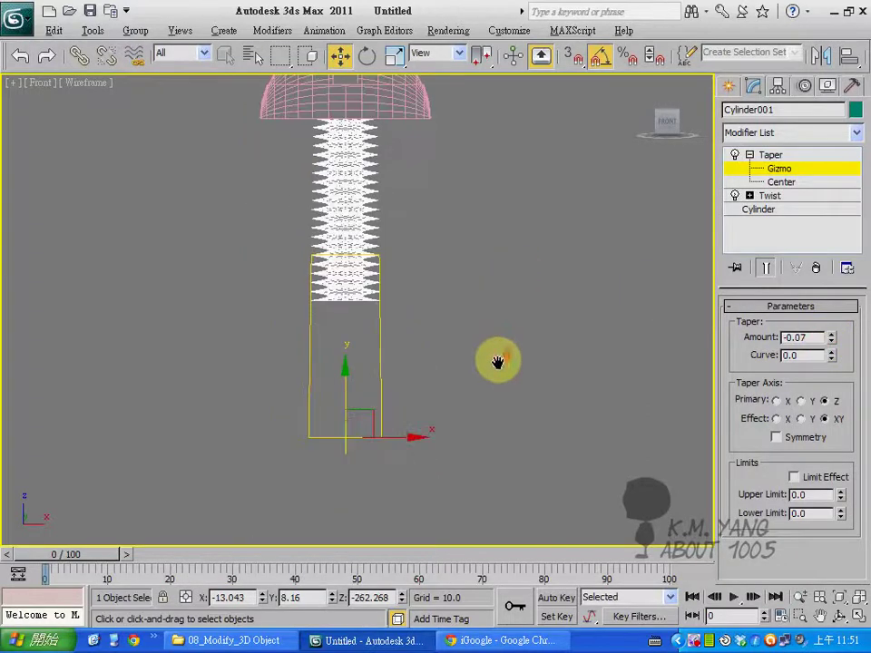
Undo the test, enable Limit Effect, set amount 0.63 and lower limit -45.232
{"action": "left_click", "coordinate": [20, 57]}
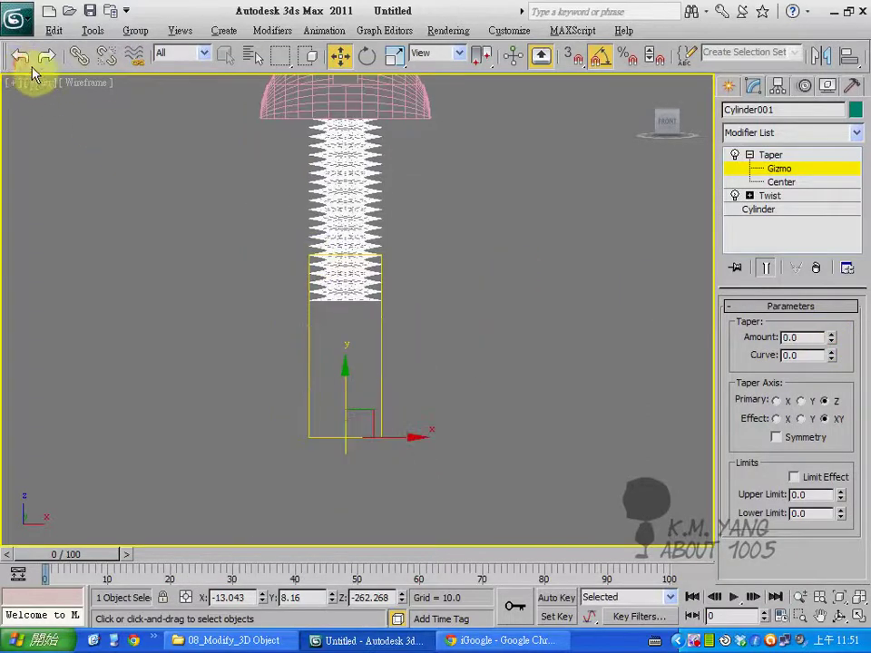
{"action": "left_click", "coordinate": [797, 479]}
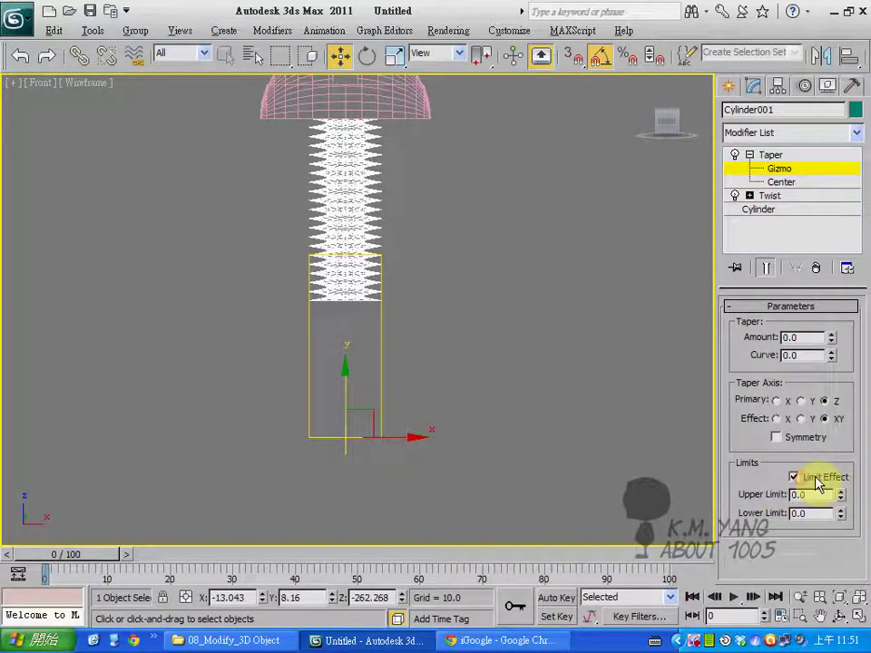
{"action": "left_click_drag", "start_coordinate": [840, 504], "coordinate": [863, 31]}
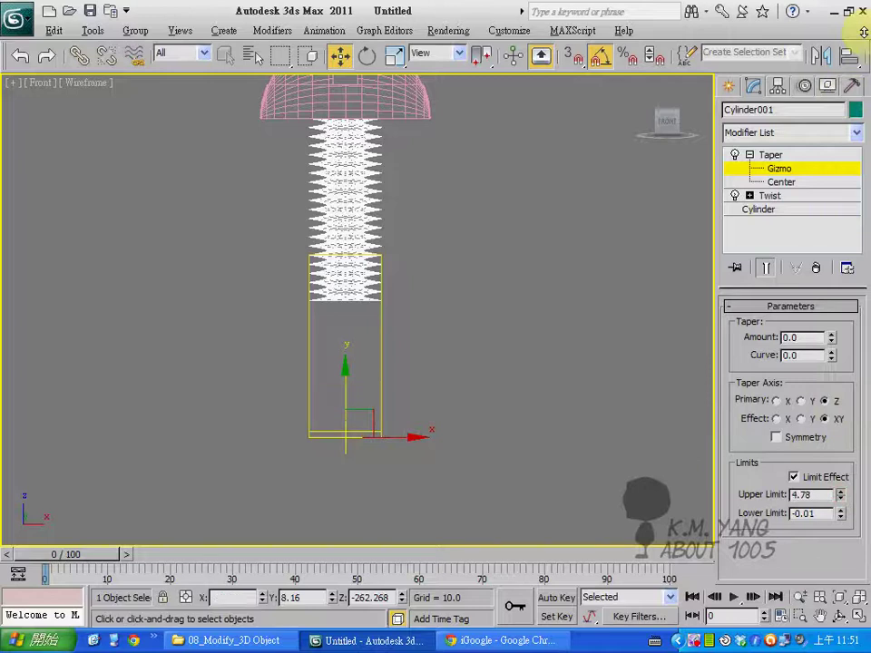
{"action": "left_click_drag", "start_coordinate": [842, 504], "coordinate": [867, 476]}
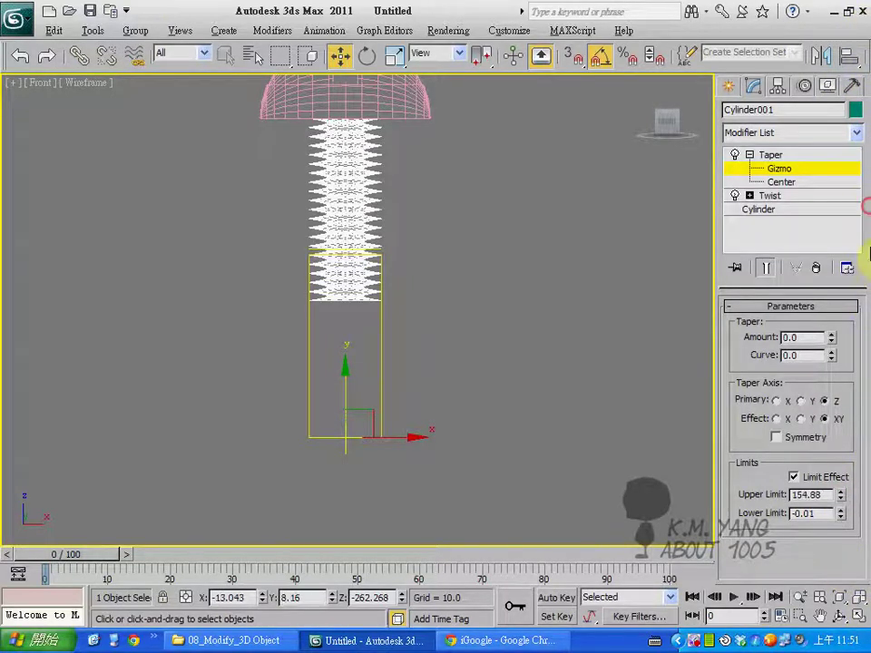
{"action": "left_click_drag", "start_coordinate": [830, 341], "coordinate": [835, 284]}
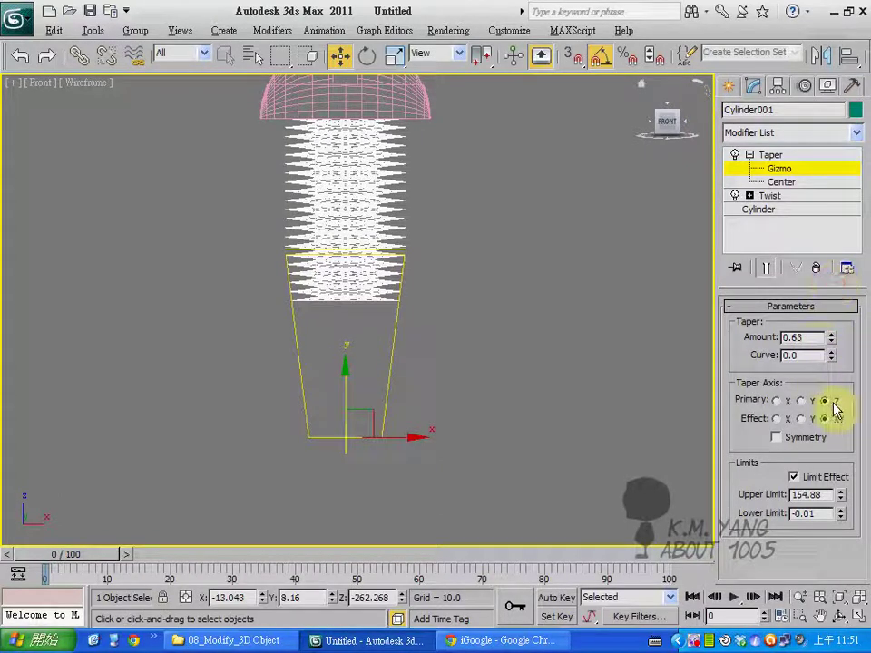
{"action": "left_click_drag", "start_coordinate": [839, 515], "coordinate": [838, 186]}
{"action": "left_click_drag", "start_coordinate": [867, 140], "coordinate": [866, 445]}
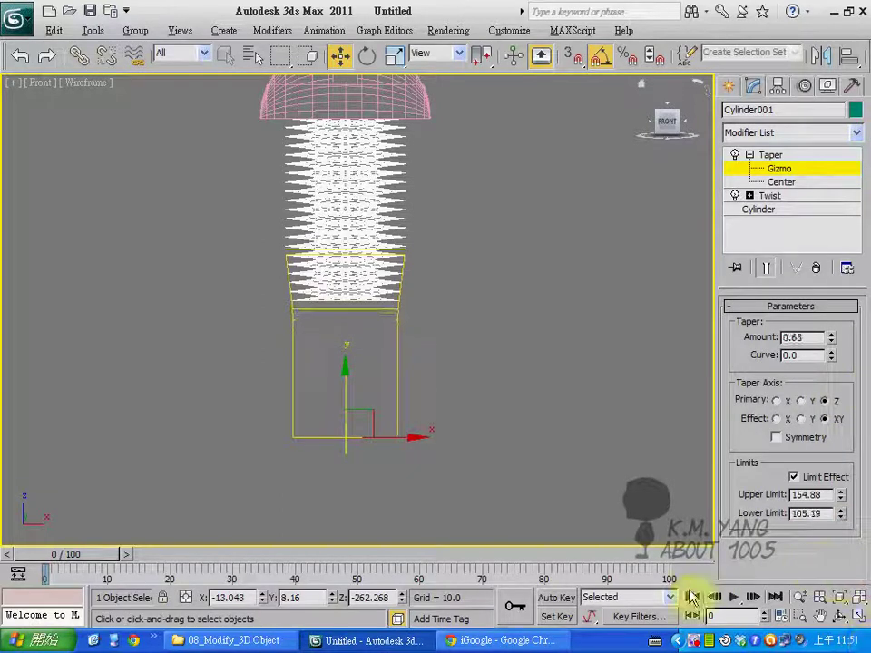
{"action": "left_click_drag", "start_coordinate": [842, 515], "coordinate": [830, 563]}
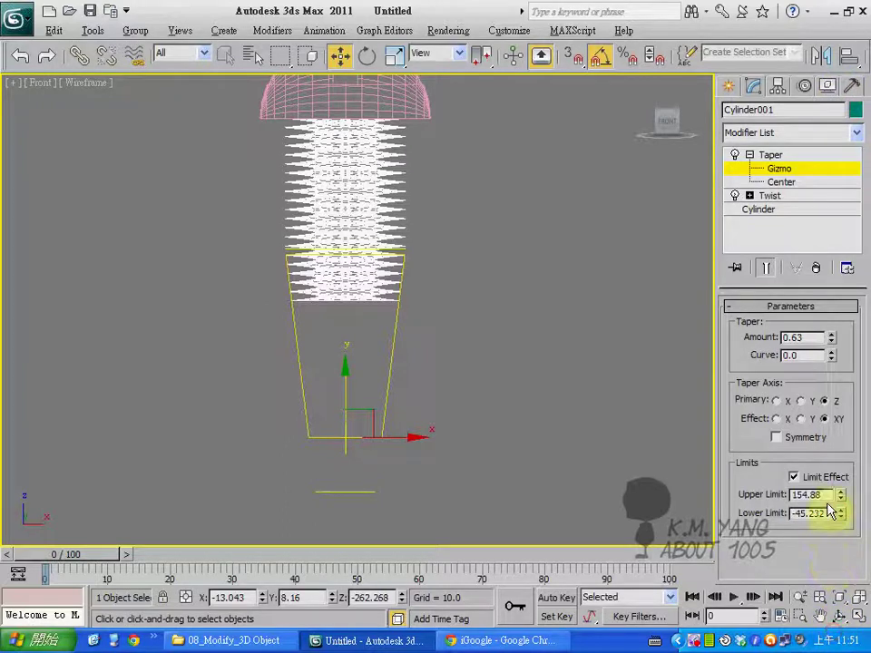
Set the taper's upper limit to 0 and move the gizmo back onto the shaft
{"action": "left_click_drag", "start_coordinate": [842, 502], "coordinate": [822, 501]}
{"action": "type", "text": "0"}
{"action": "left_click_drag", "start_coordinate": [358, 399], "coordinate": [344, 213]}
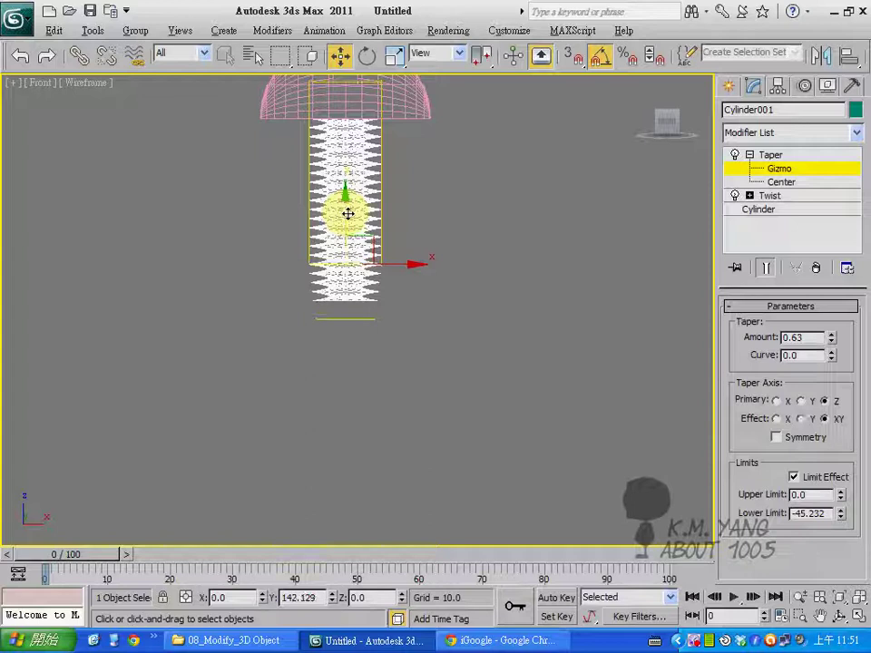
Tune the taper to amount 3.3 and lower limit -57.716, repositioning the gizmo to sharpen the tip
{"action": "left_click_drag", "start_coordinate": [843, 553], "coordinate": [843, 557]}
{"action": "left_click_drag", "start_coordinate": [831, 340], "coordinate": [846, 563]}
{"action": "scroll", "coordinate": [287, 388], "scroll_direction": "up", "scroll_amount": 3}
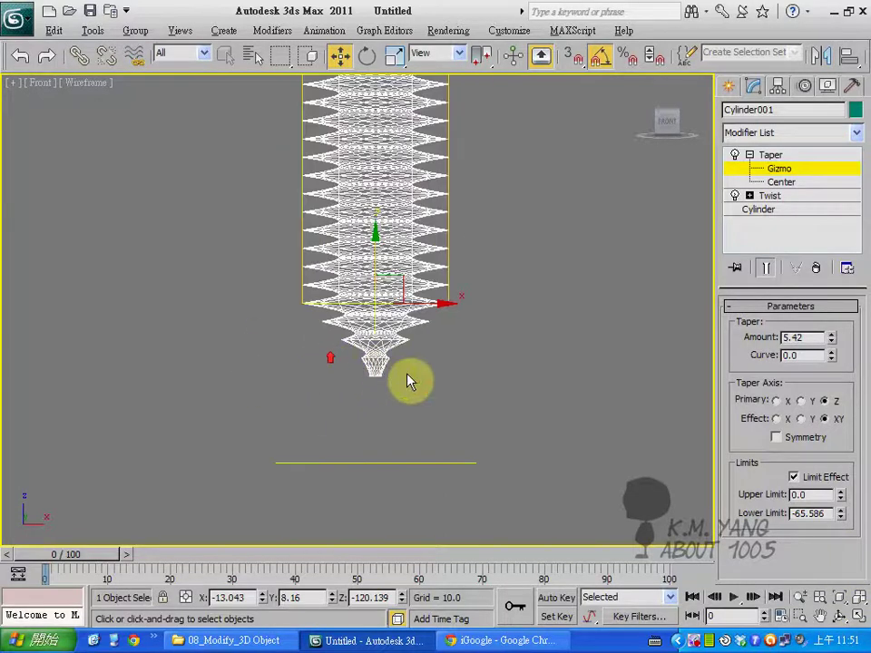
{"action": "left_click_drag", "start_coordinate": [843, 517], "coordinate": [842, 509]}
{"action": "left_click_drag", "start_coordinate": [830, 341], "coordinate": [833, 371]}
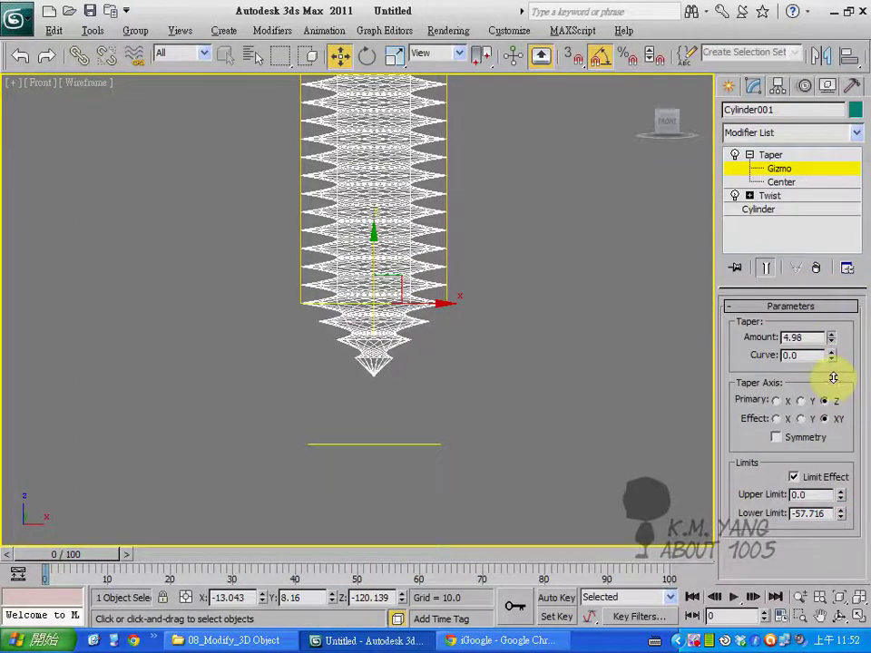
{"action": "scroll", "coordinate": [472, 353], "scroll_direction": "down", "scroll_amount": 2}
{"action": "left_click_drag", "start_coordinate": [370, 301], "coordinate": [372, 284]}
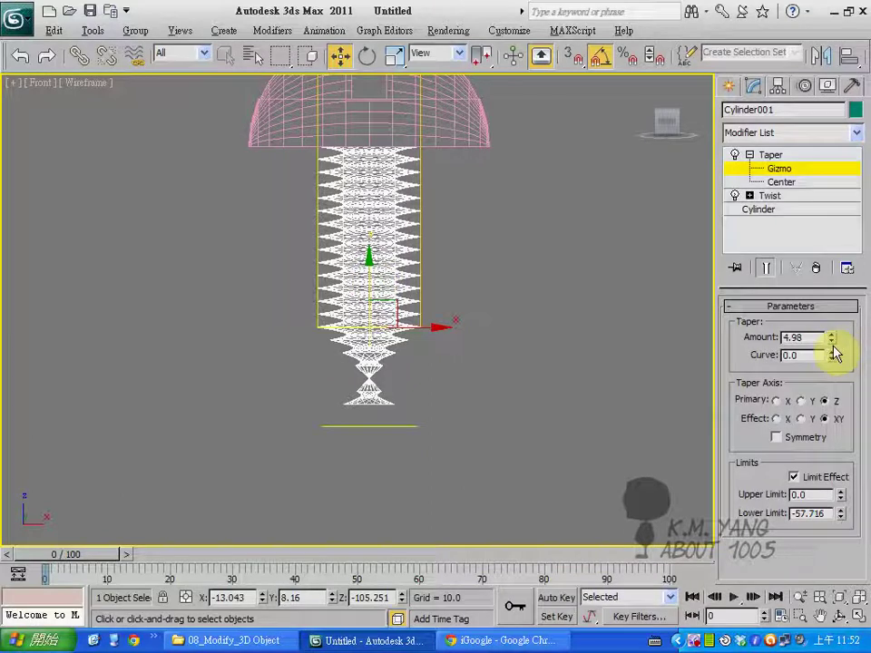
{"action": "left_click_drag", "start_coordinate": [830, 331], "coordinate": [830, 477]}
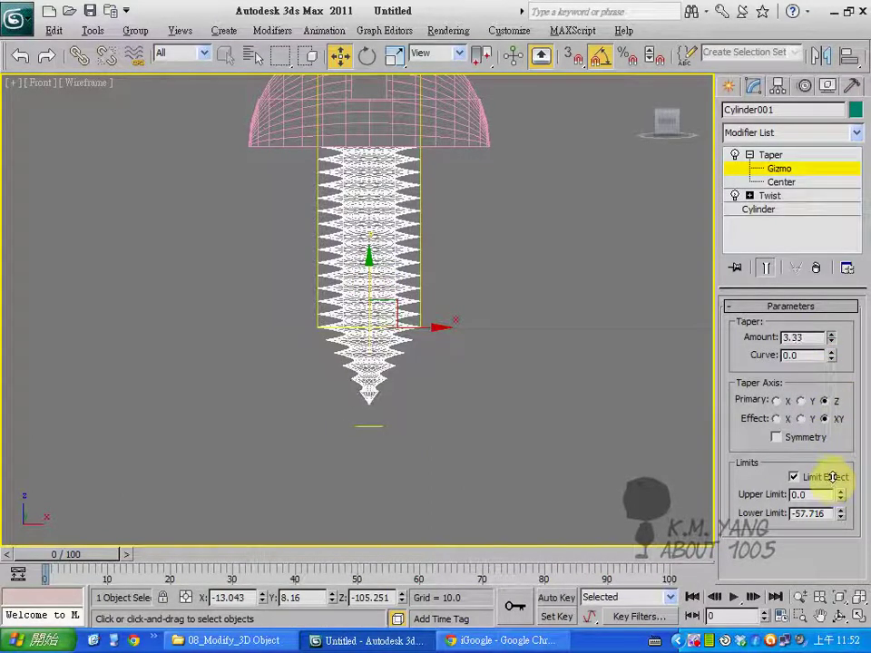
{"action": "double_click", "coordinate": [787, 337]}
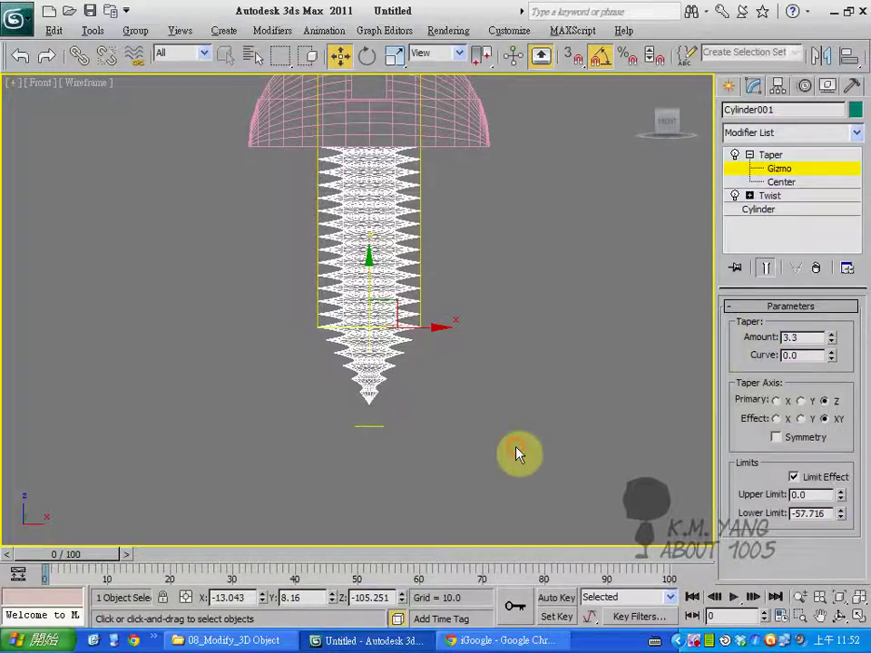
{"action": "middle_click_drag", "start_coordinate": [549, 439], "coordinate": [554, 406], "text": "ctrl+alt"}
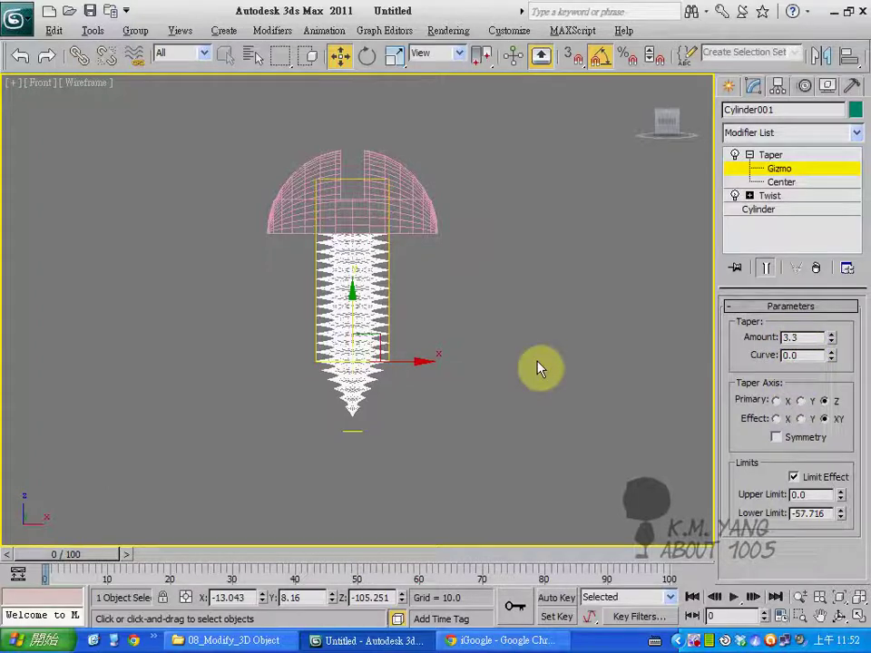
Zoom extents, maximize and orbit the Perspective view around the finished screw, then reselect the shaft
{"action": "left_click", "coordinate": [670, 249]}
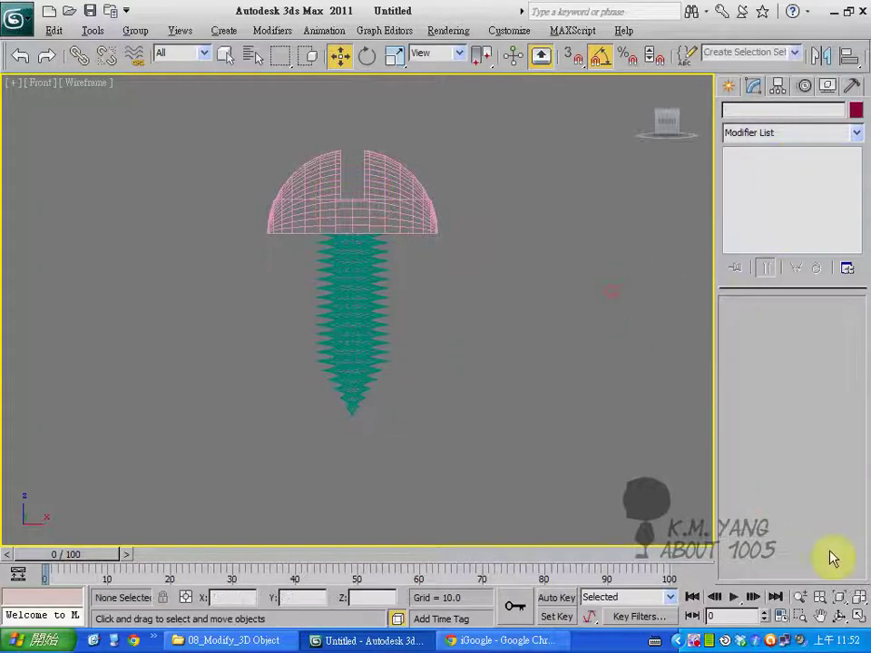
{"action": "left_click", "coordinate": [858, 616]}
{"action": "left_click", "coordinate": [858, 598]}
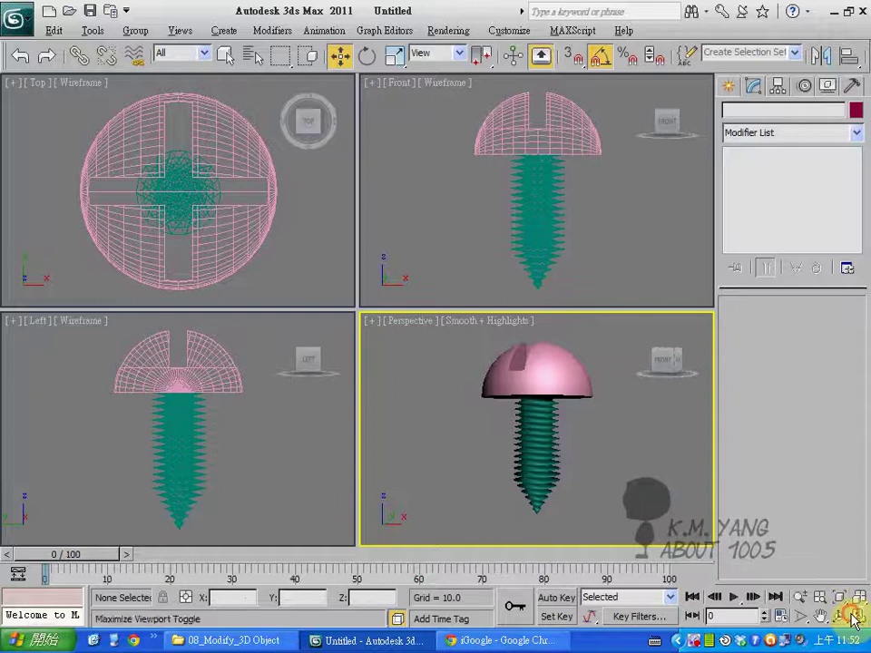
{"action": "left_click", "coordinate": [859, 616]}
{"action": "left_click", "coordinate": [839, 616]}
{"action": "left_click_drag", "start_coordinate": [453, 387], "coordinate": [344, 389]}
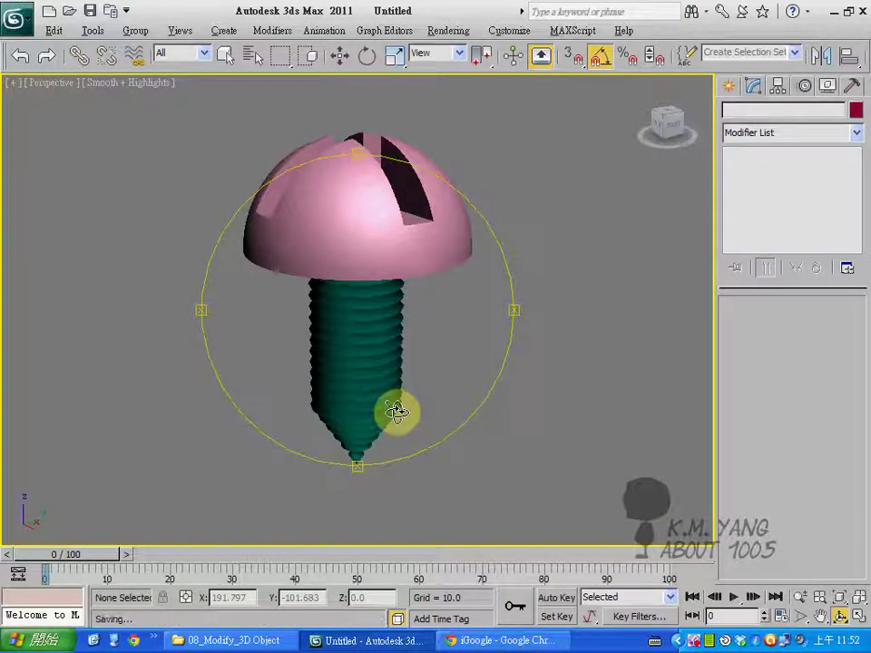
{"action": "key", "text": "w"}
{"action": "left_click", "coordinate": [384, 403]}
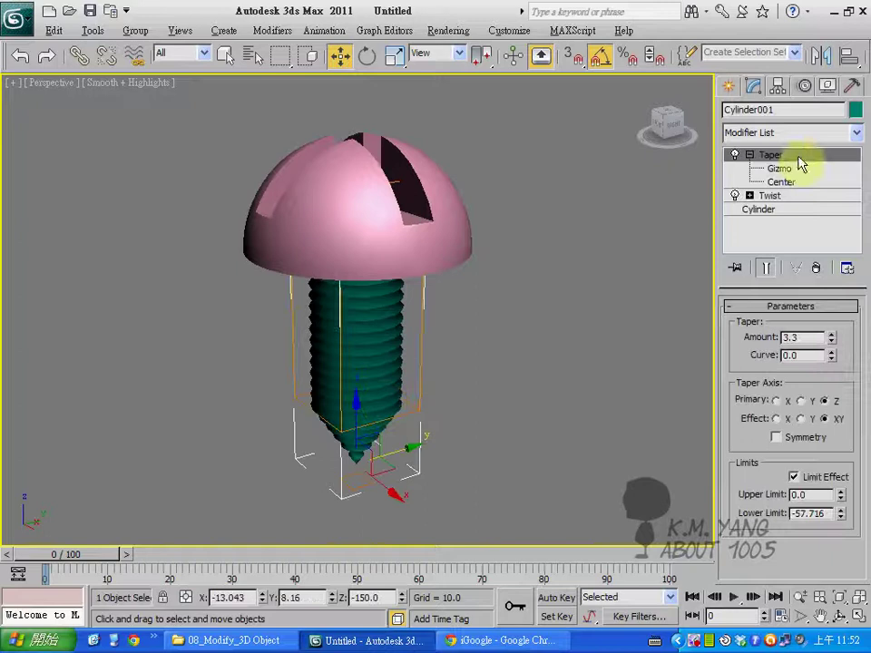